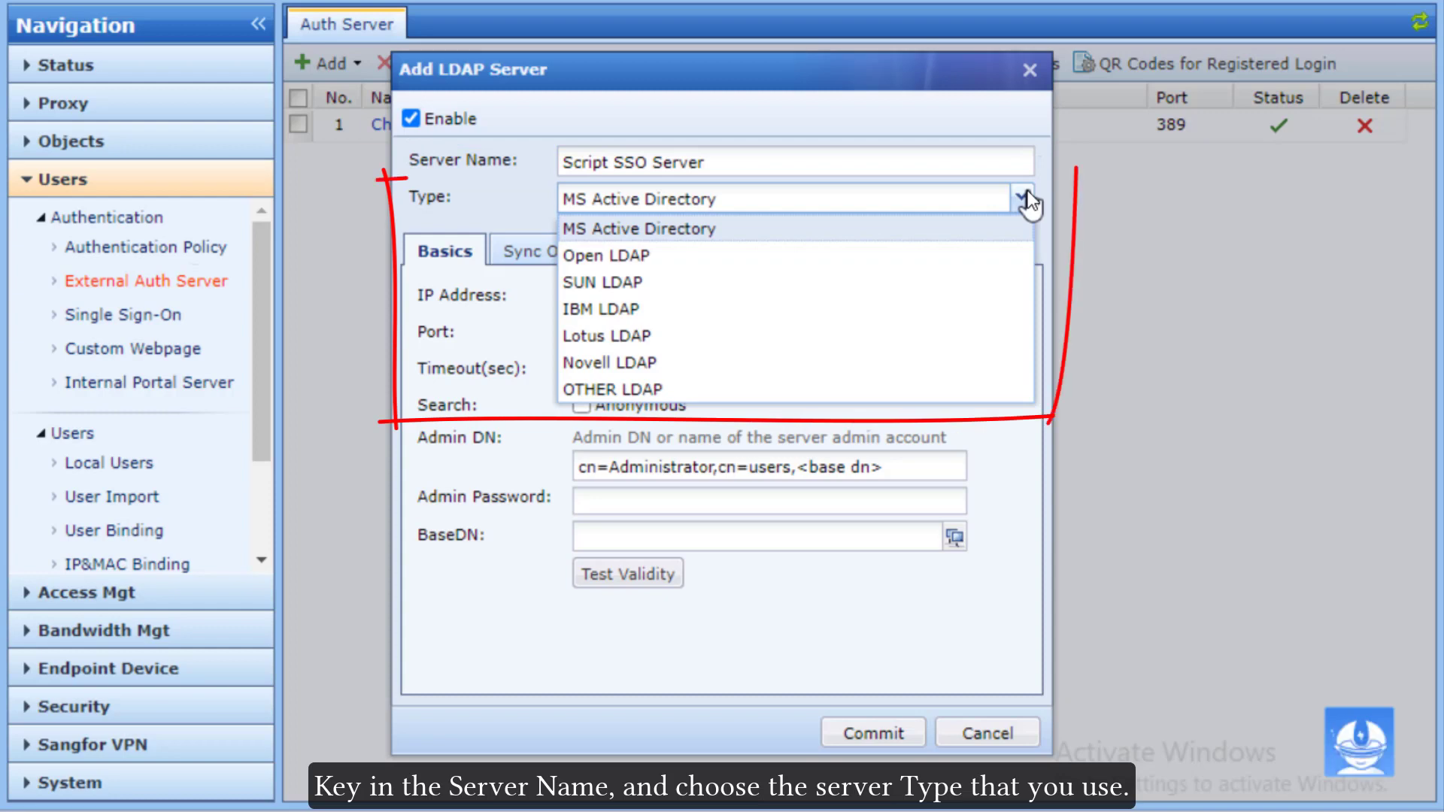
# Step: Enter 172.16.1.2 as the MS Active Directory server IP, leaving anonymous search off
pyautogui.click(684, 296)
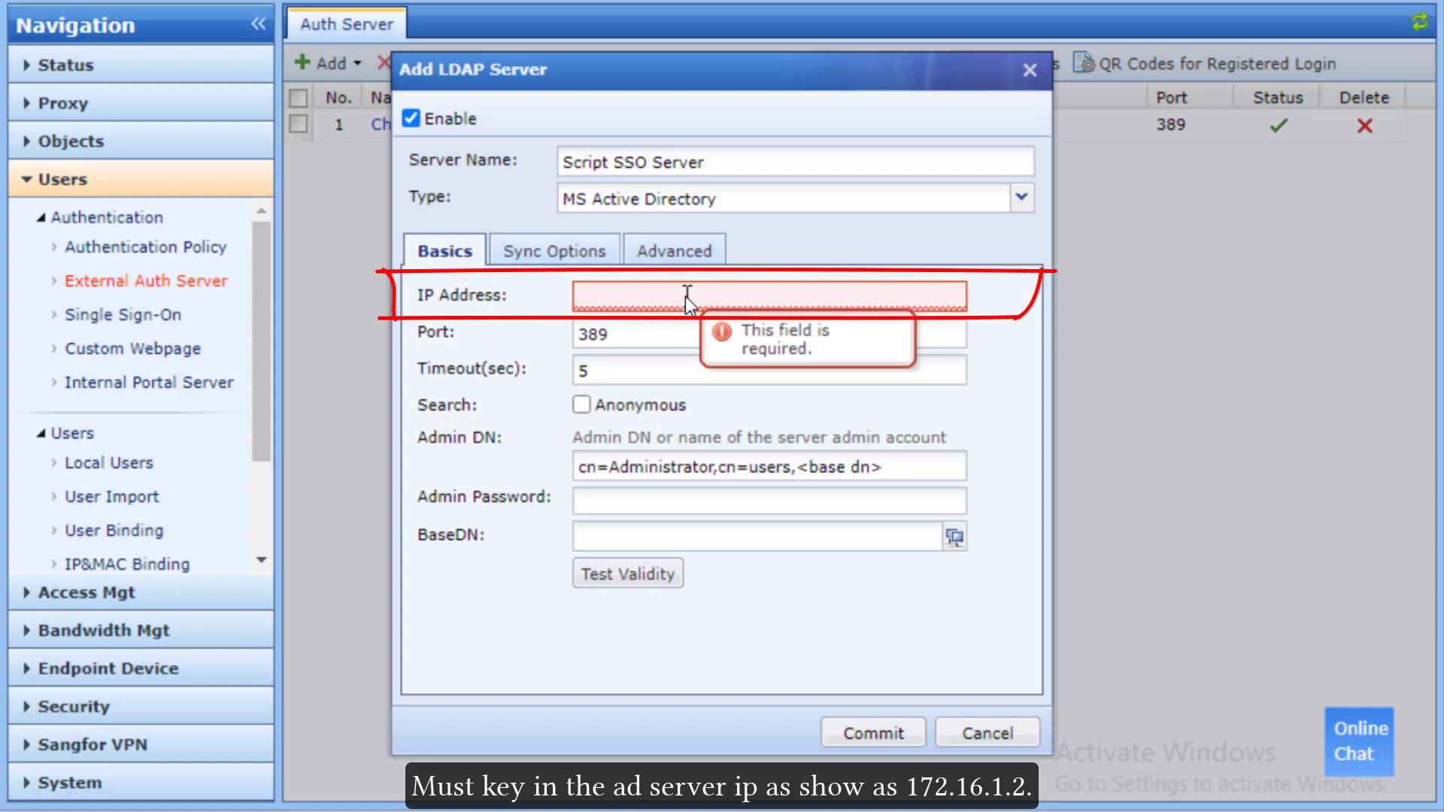
pyautogui.write('172')
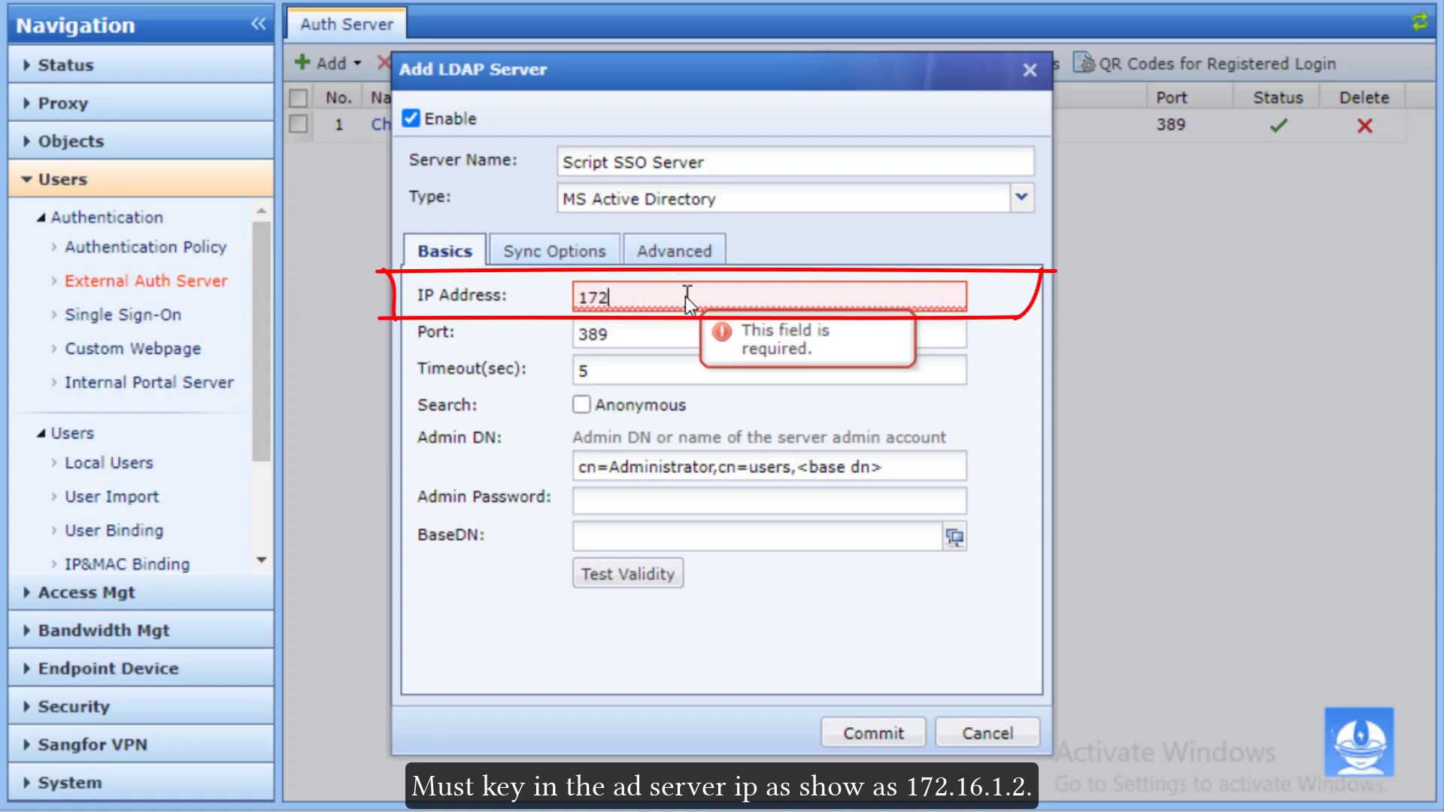
pyautogui.write('.16.1.2')
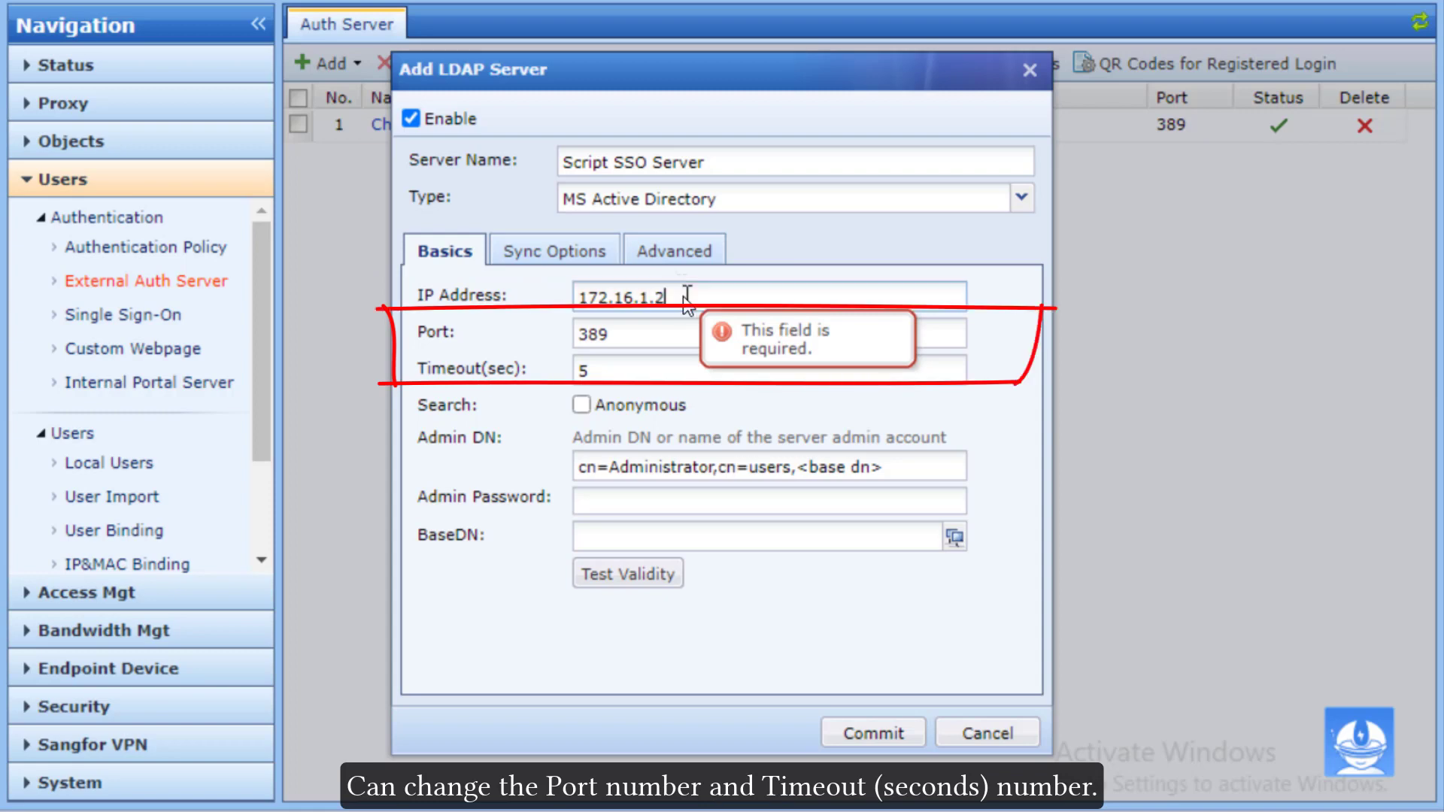
pyautogui.click(581, 406)
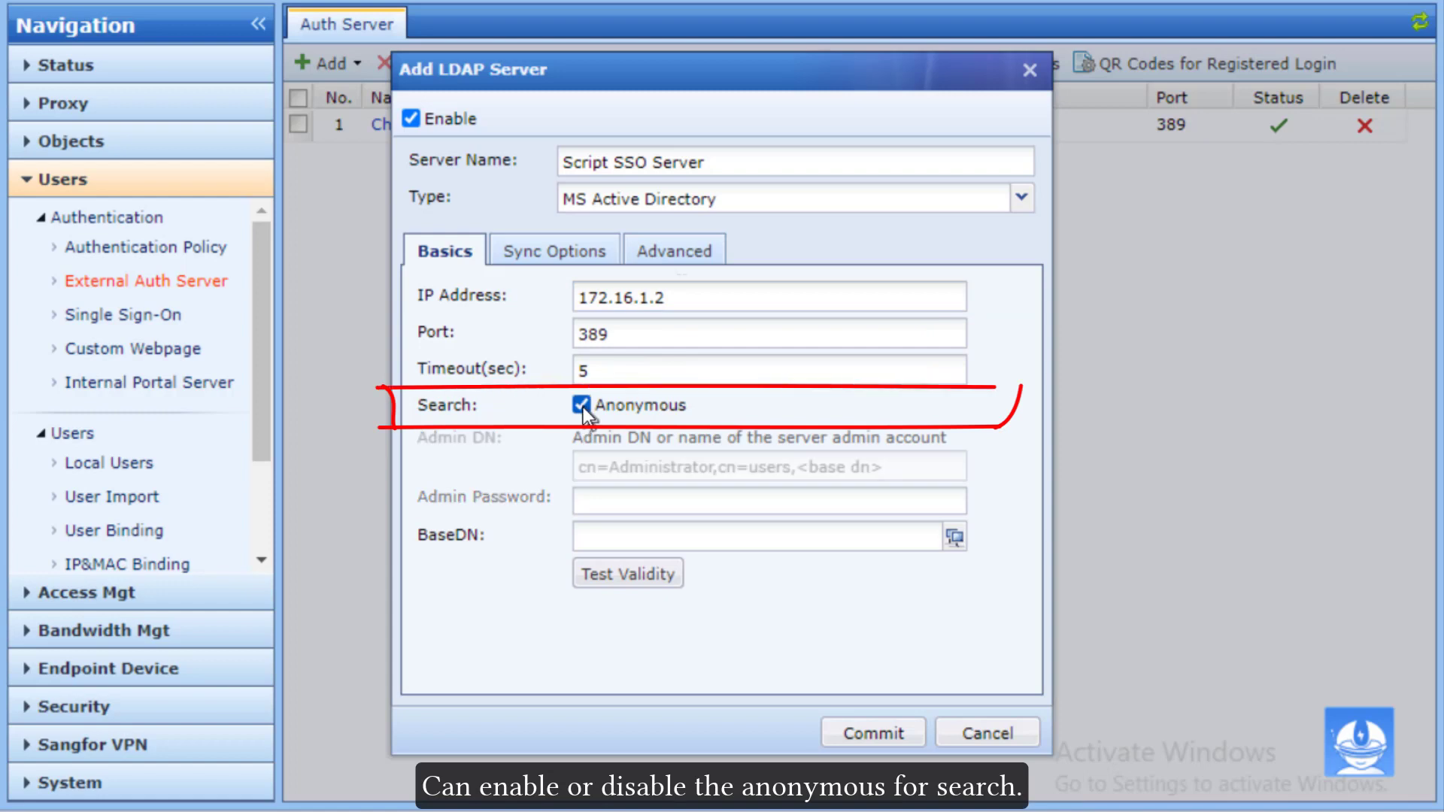
pyautogui.click(582, 405)
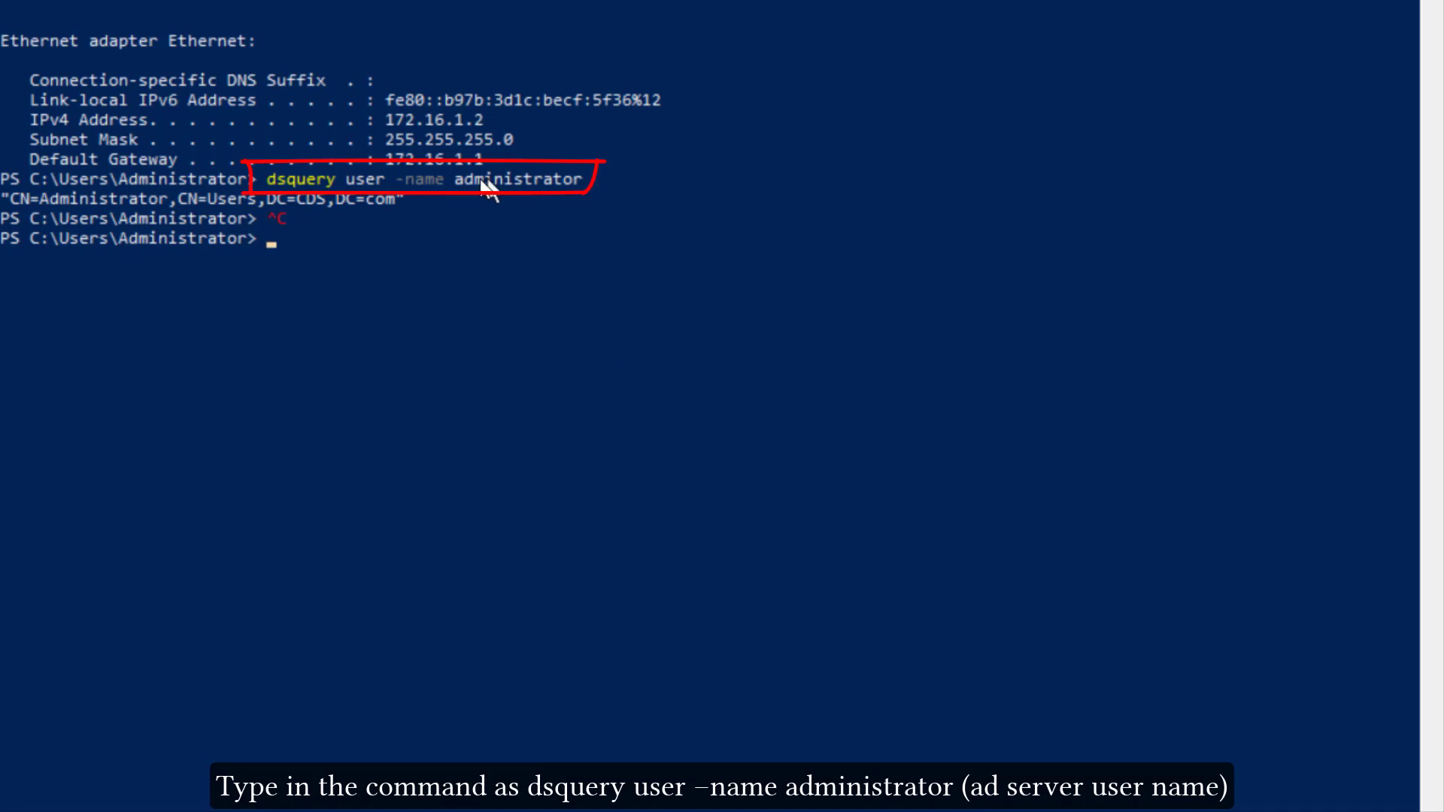
# Step: Select and copy the administrator's distinguished name from the dsquery output
pyautogui.moveTo(406, 197); pyautogui.dragTo(9, 199)
pyautogui.hotkey('ctrl', 'c')
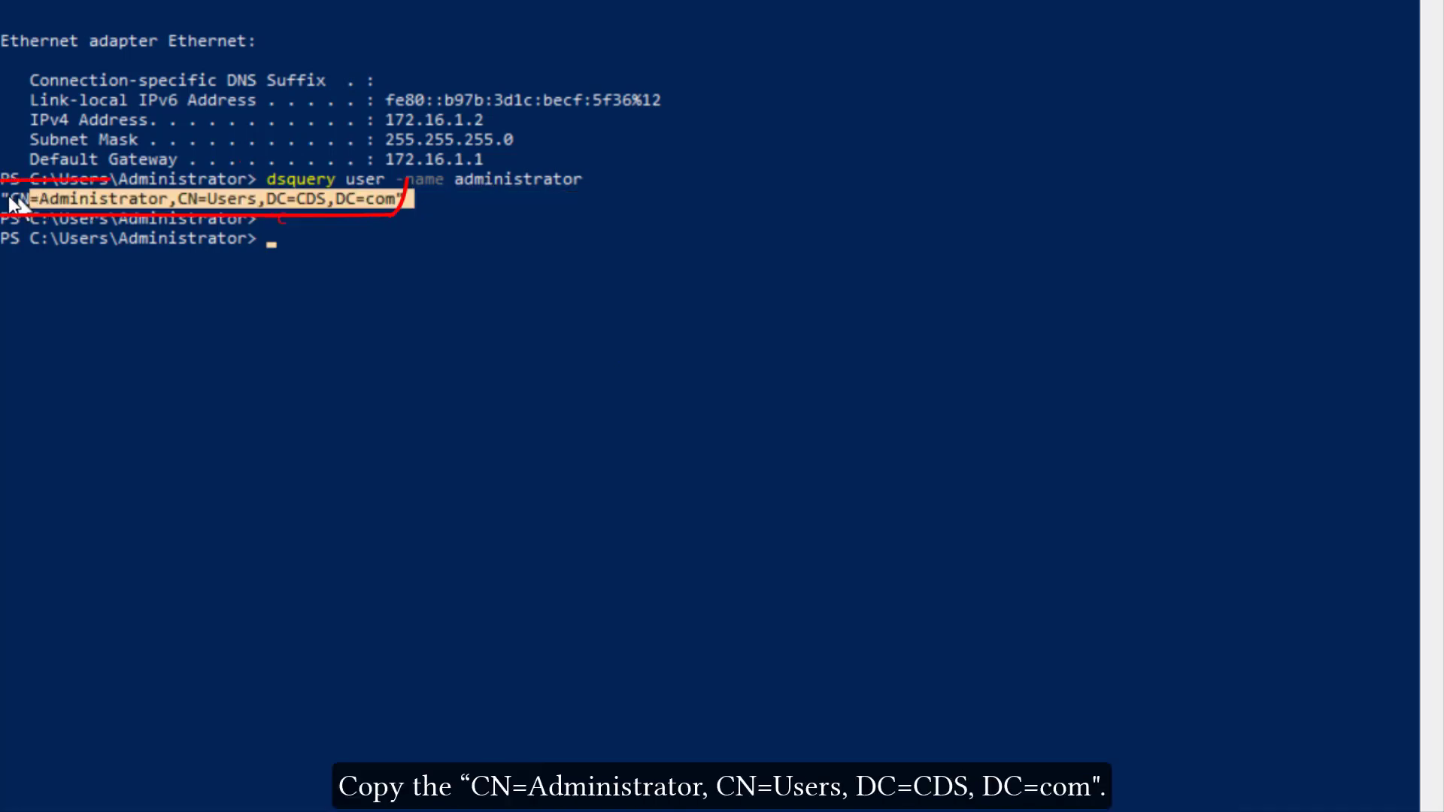
pyautogui.rightClick(10, 198)
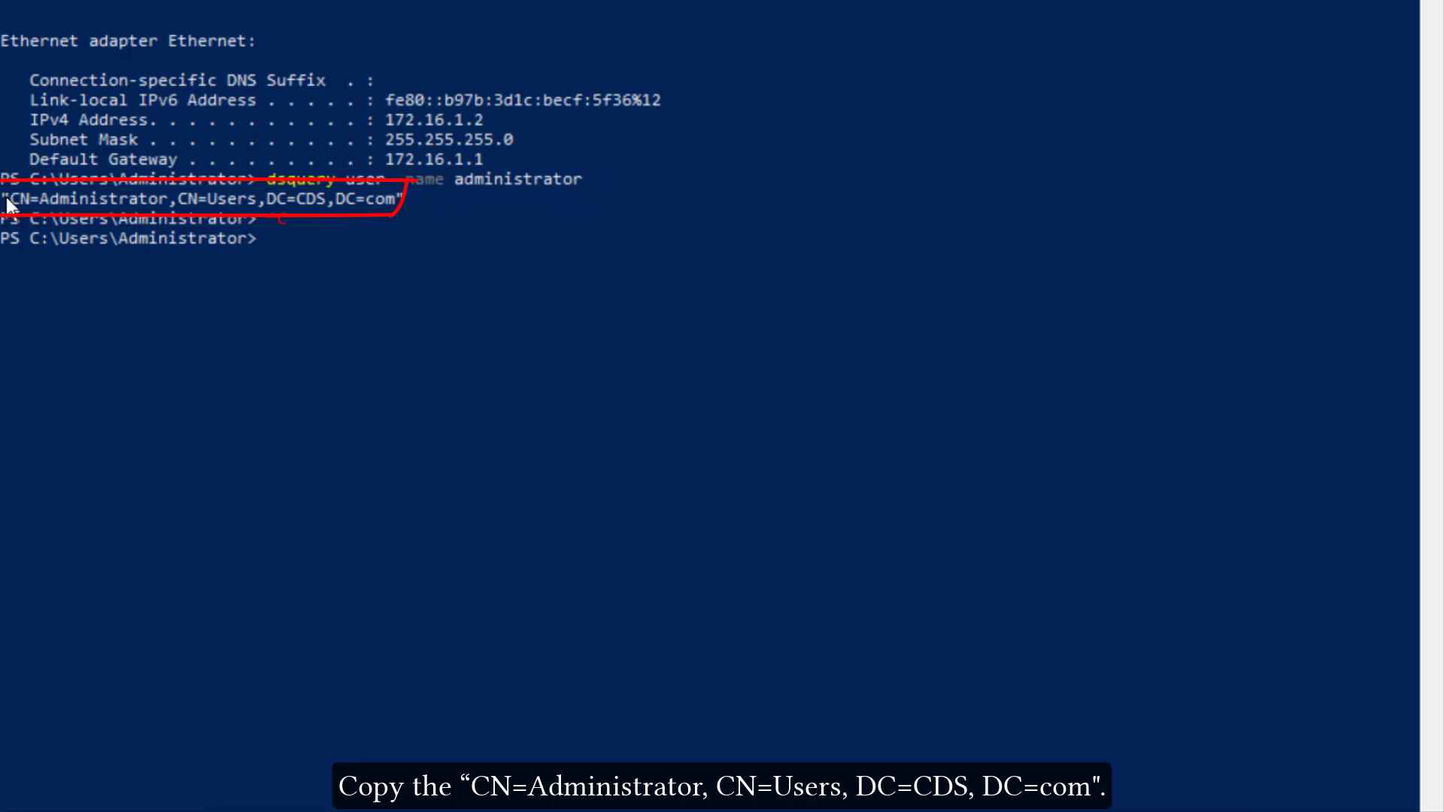
pyautogui.moveTo(8, 199); pyautogui.dragTo(395, 212)
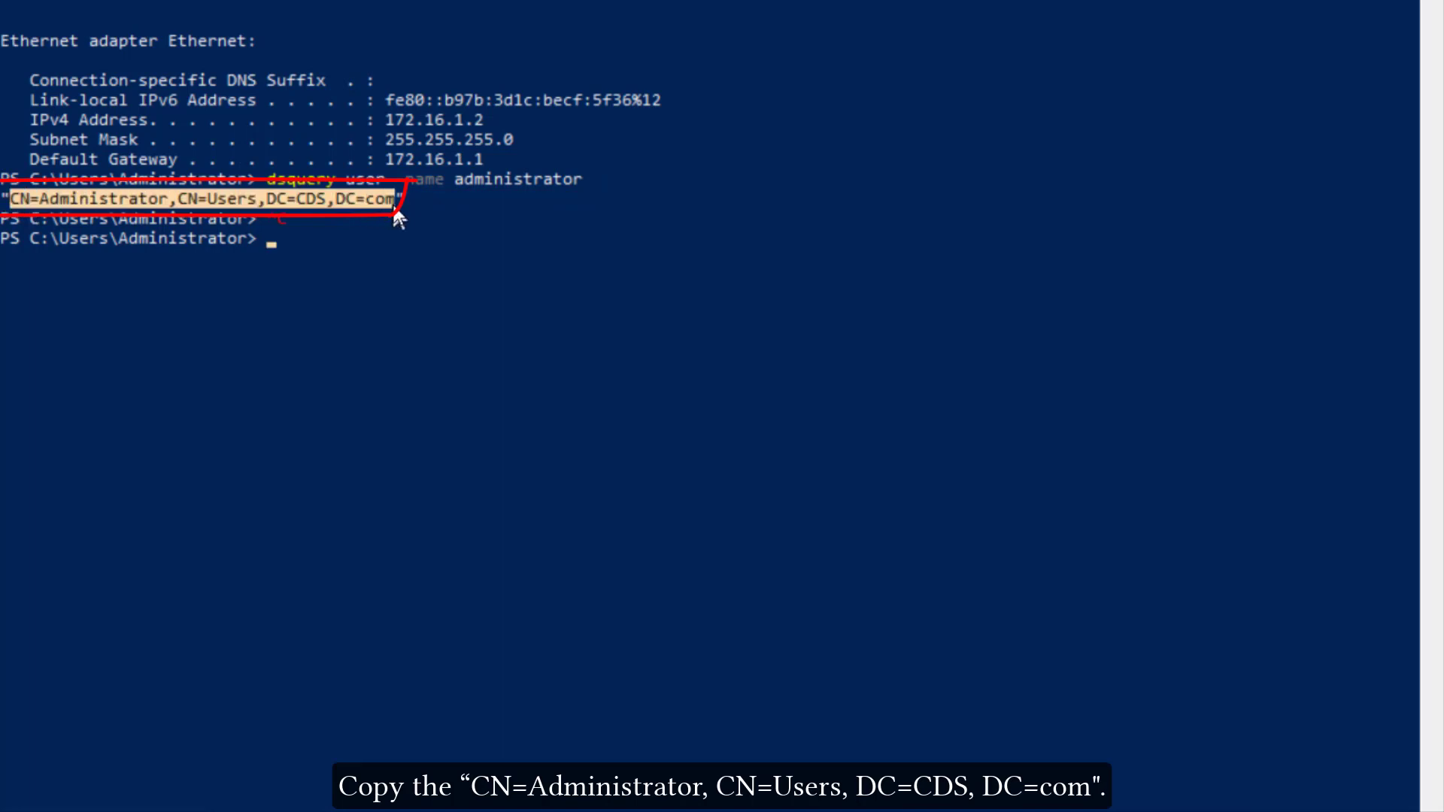
pyautogui.rightClick(394, 214)
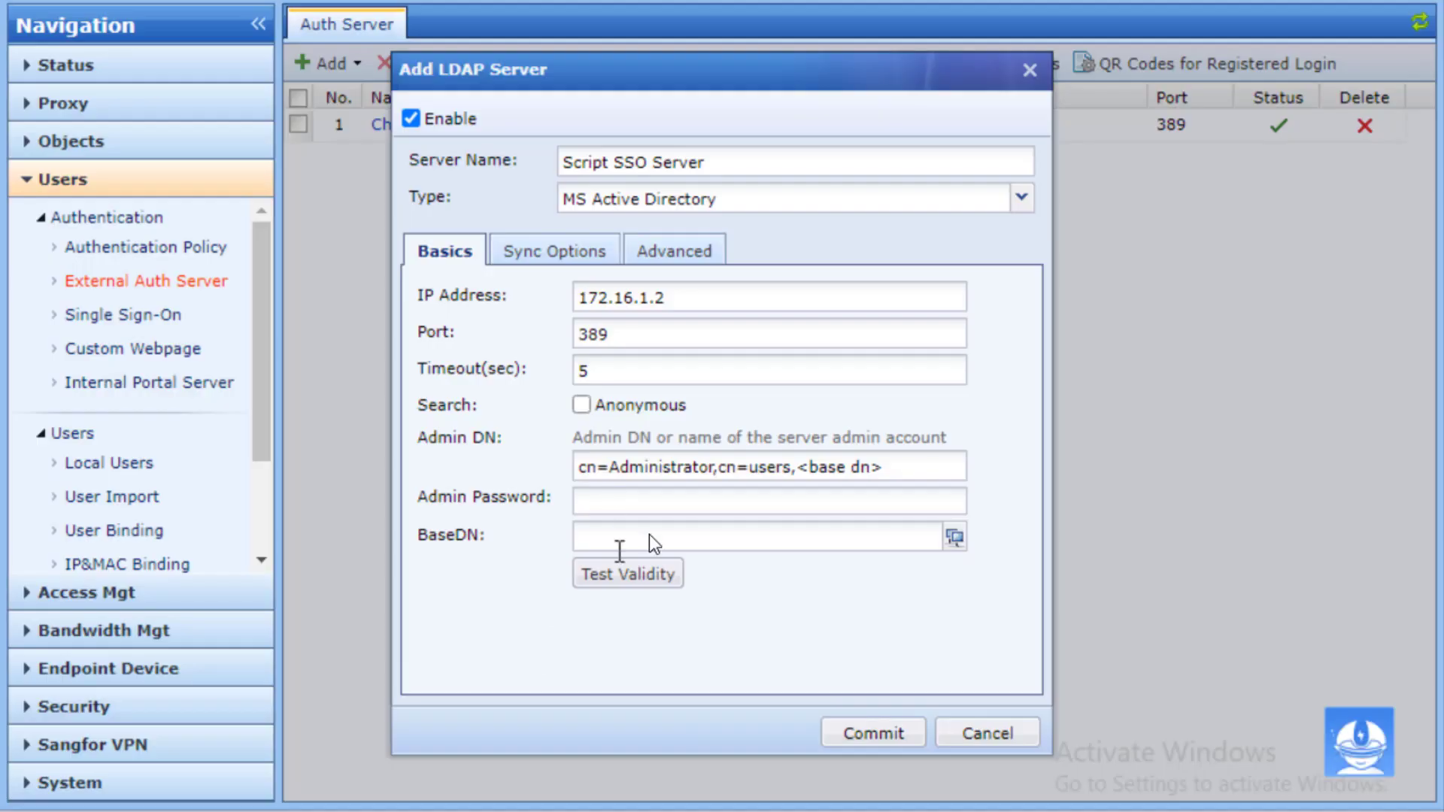
# Step: Paste CN=Administrator,CN=Users,DC=CDS,DC=com into Admin DN and copy its DC=CDS,DC=com part
pyautogui.hotkey('ctrl', 'v')
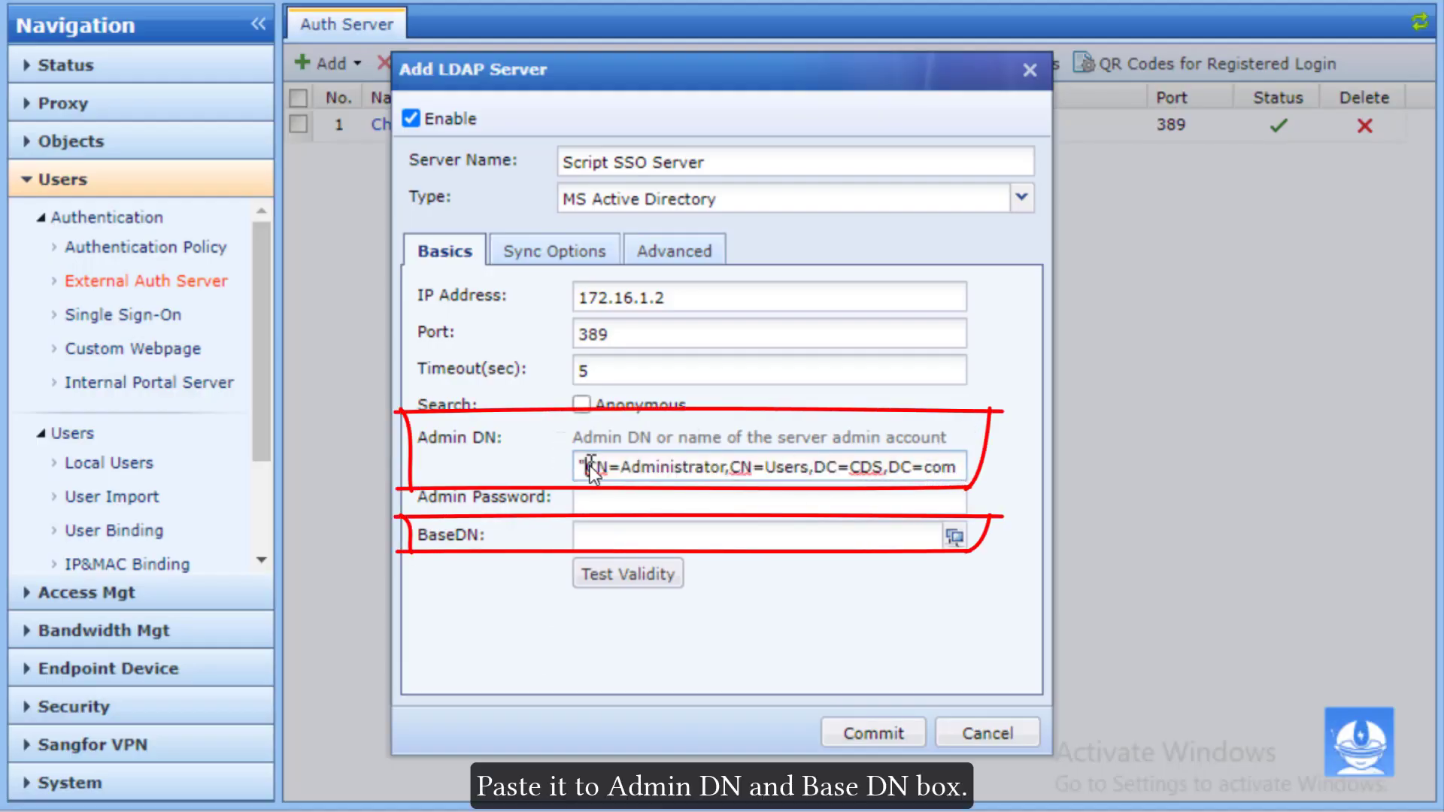
pyautogui.press('BackSpace')
pyautogui.moveTo(955, 465); pyautogui.dragTo(811, 464)
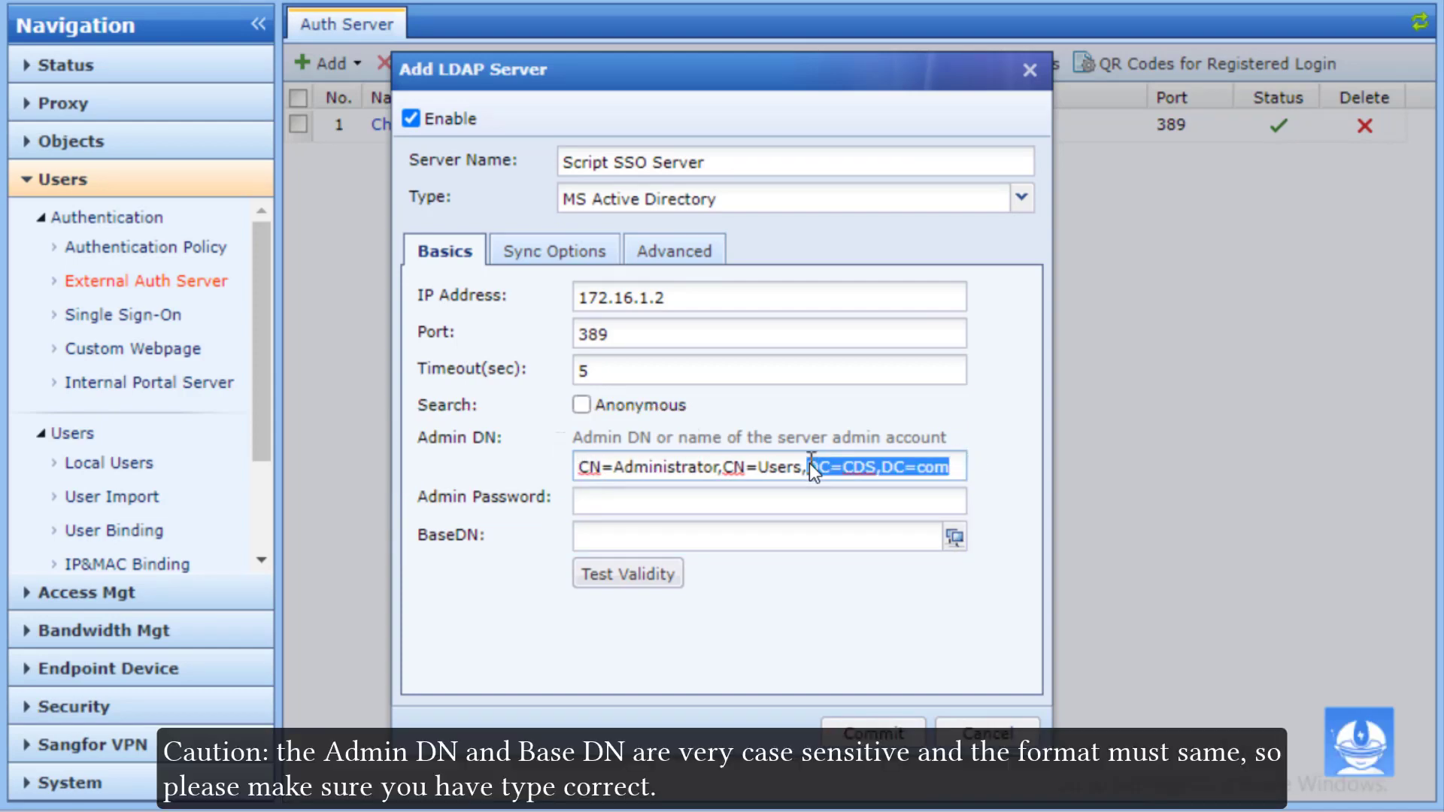
pyautogui.rightClick(809, 463)
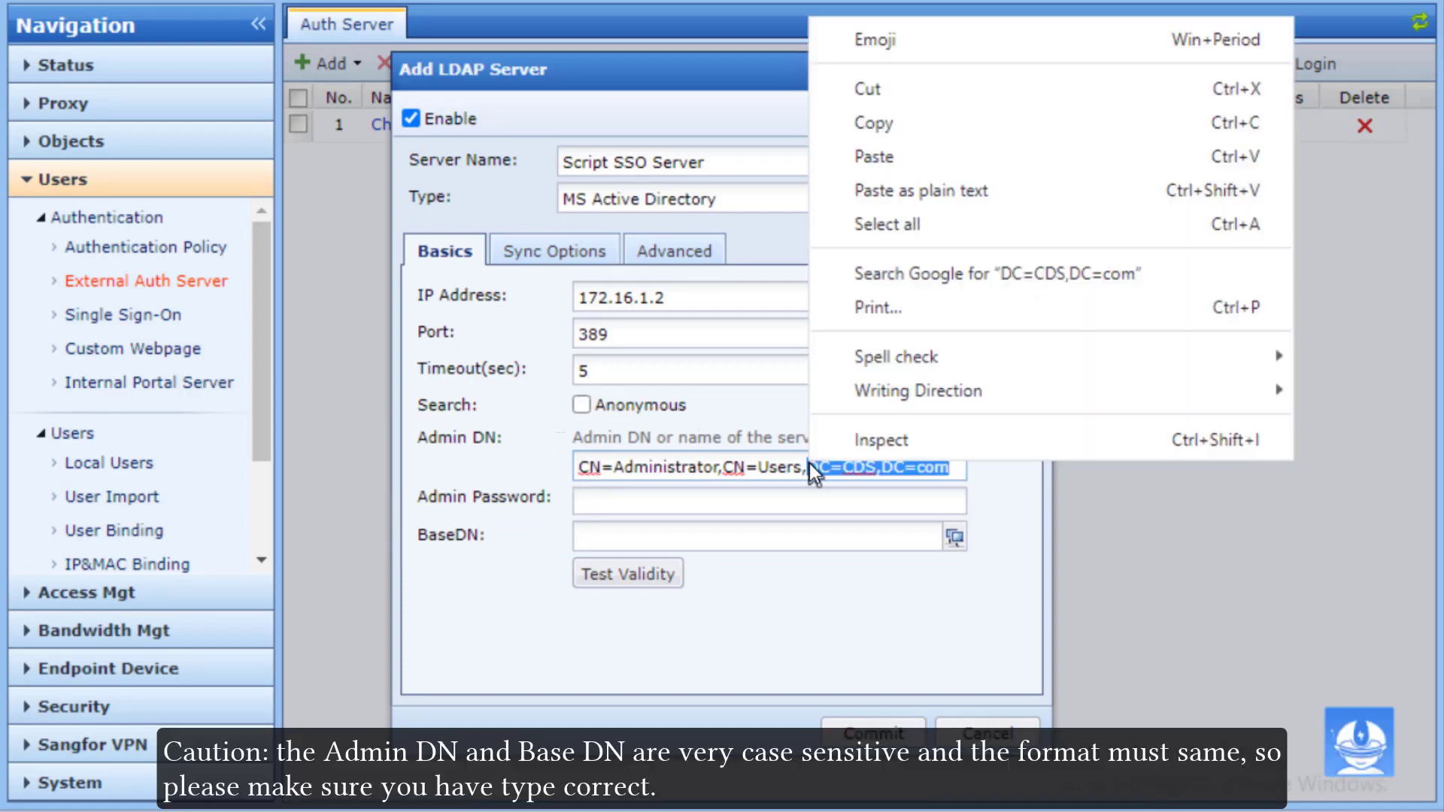
pyautogui.click(857, 136)
# Step: Set BaseDN to DC=CDS,DC=com and enter the admin password
pyautogui.click(683, 543)
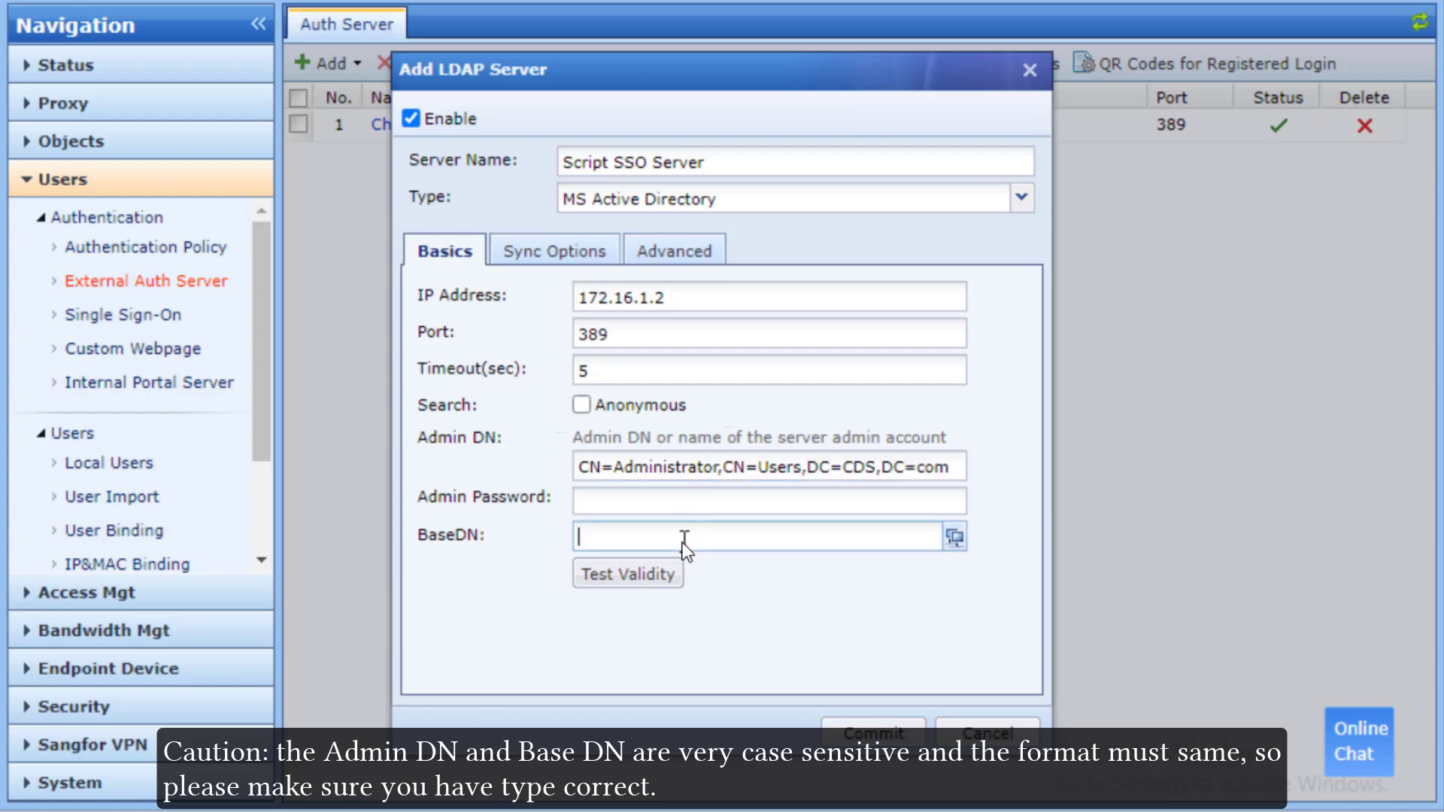
pyautogui.write('DC=CDS,DC=com')
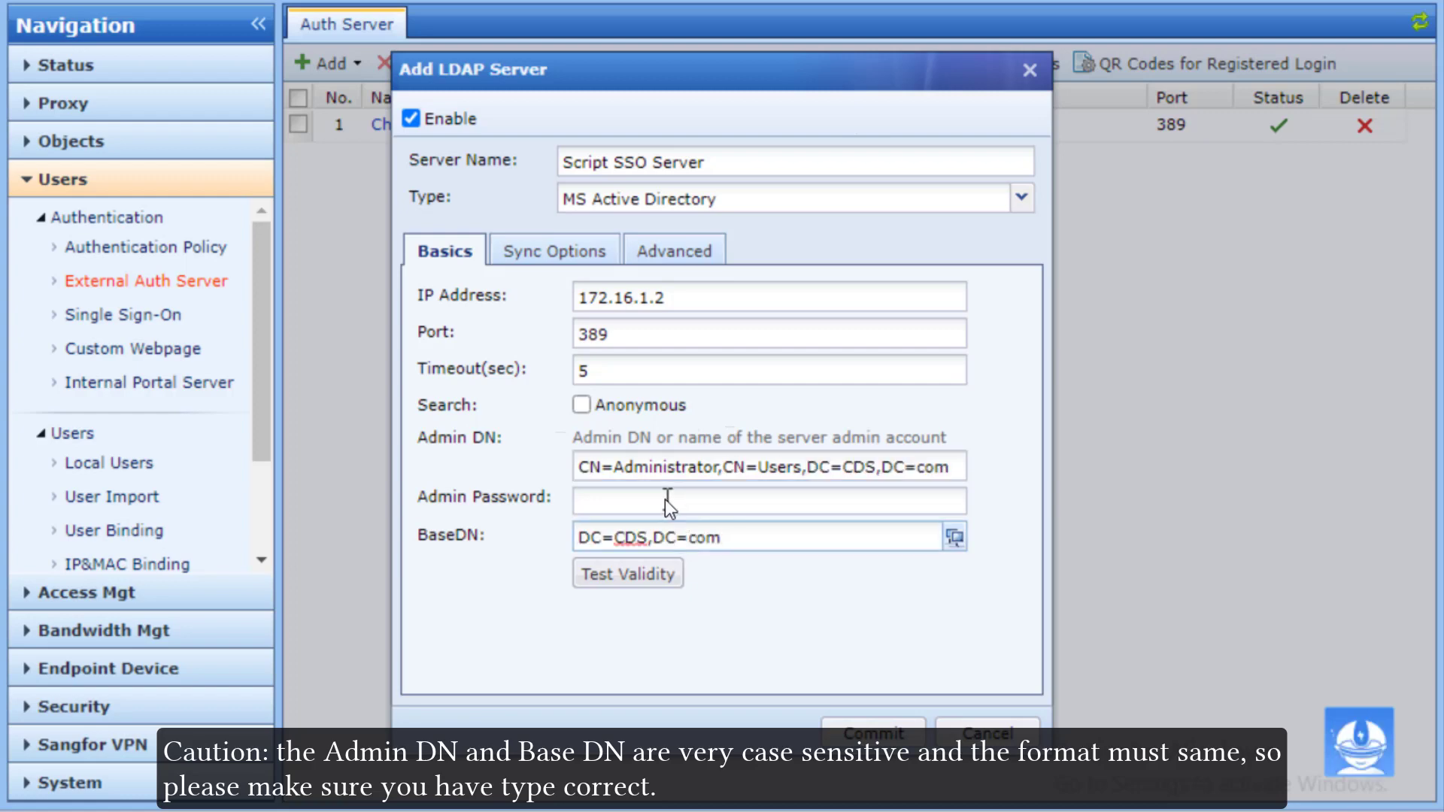
pyautogui.click(665, 499)
pyautogui.write('••••••')
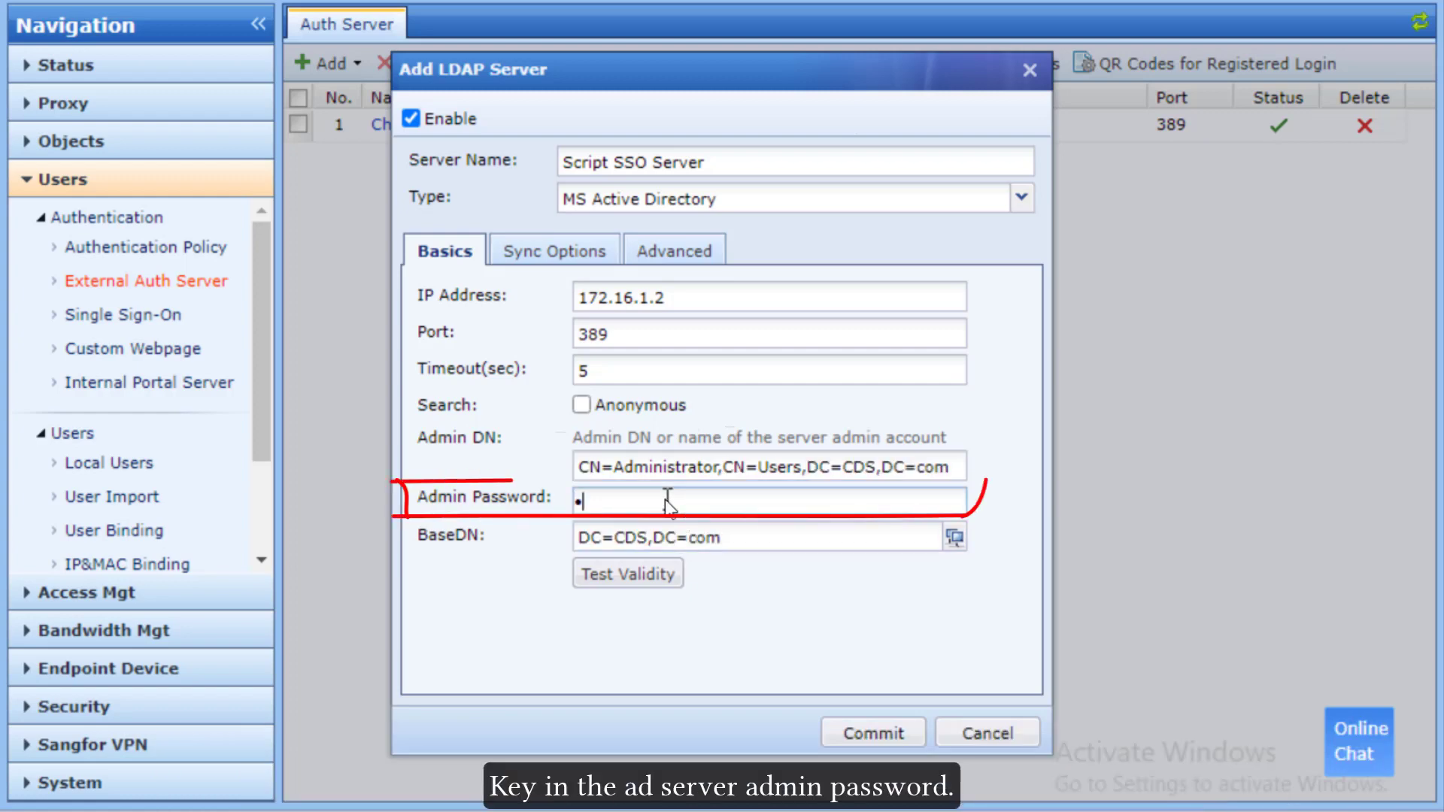
pyautogui.write('••••••')
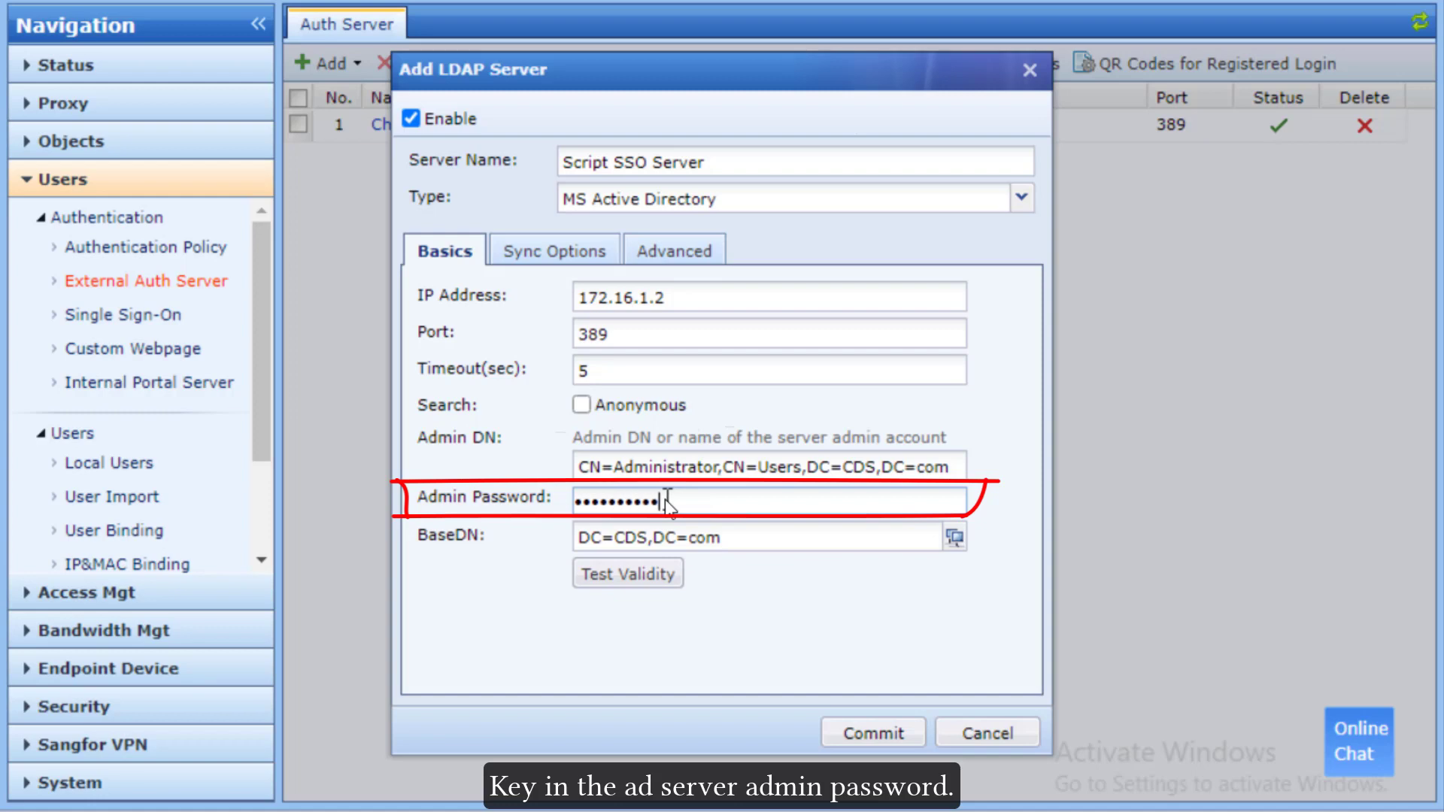
# Step: Test account validity with the Administrator login, then commit the 172.16.1.2 LDAP server
pyautogui.click(660, 573)
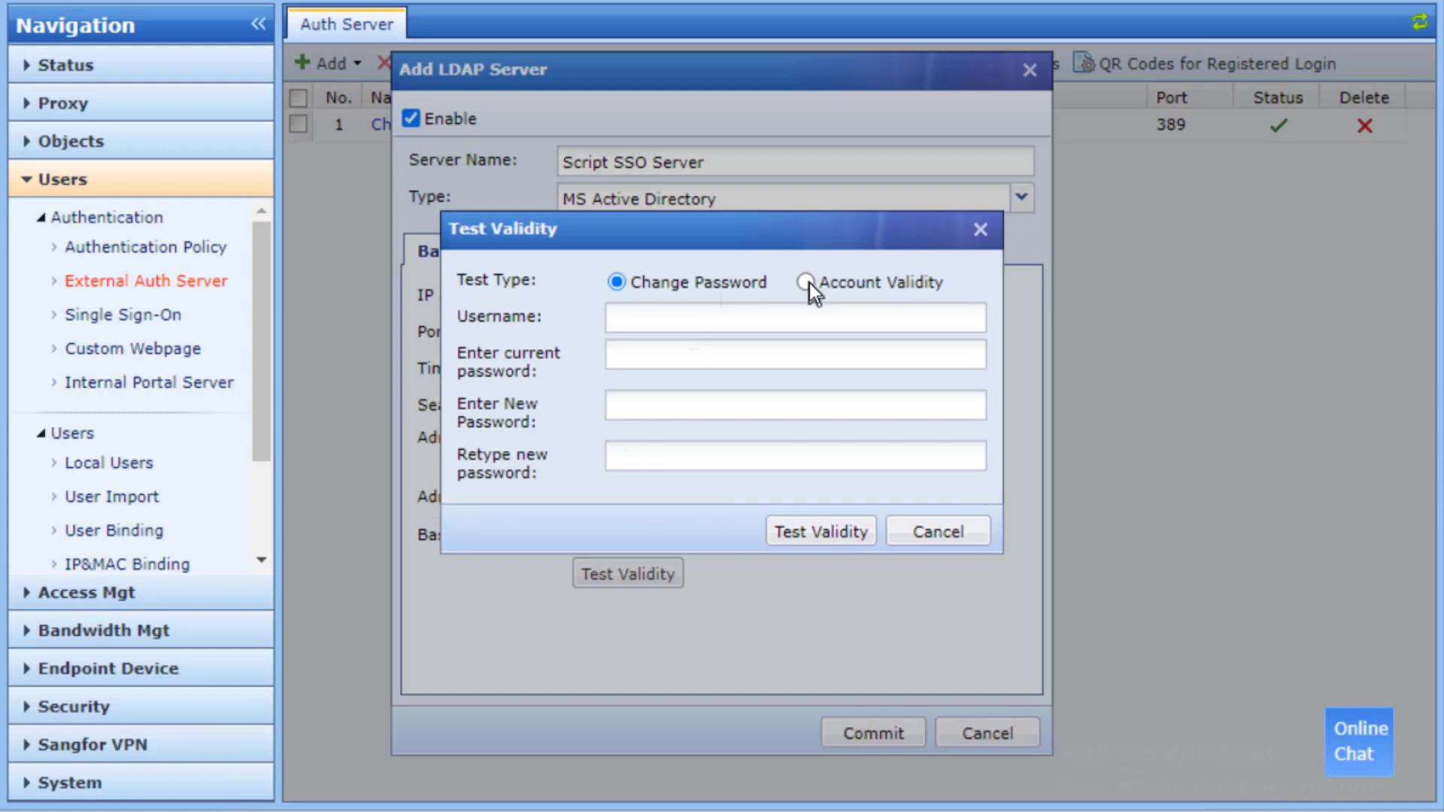
pyautogui.click(806, 283)
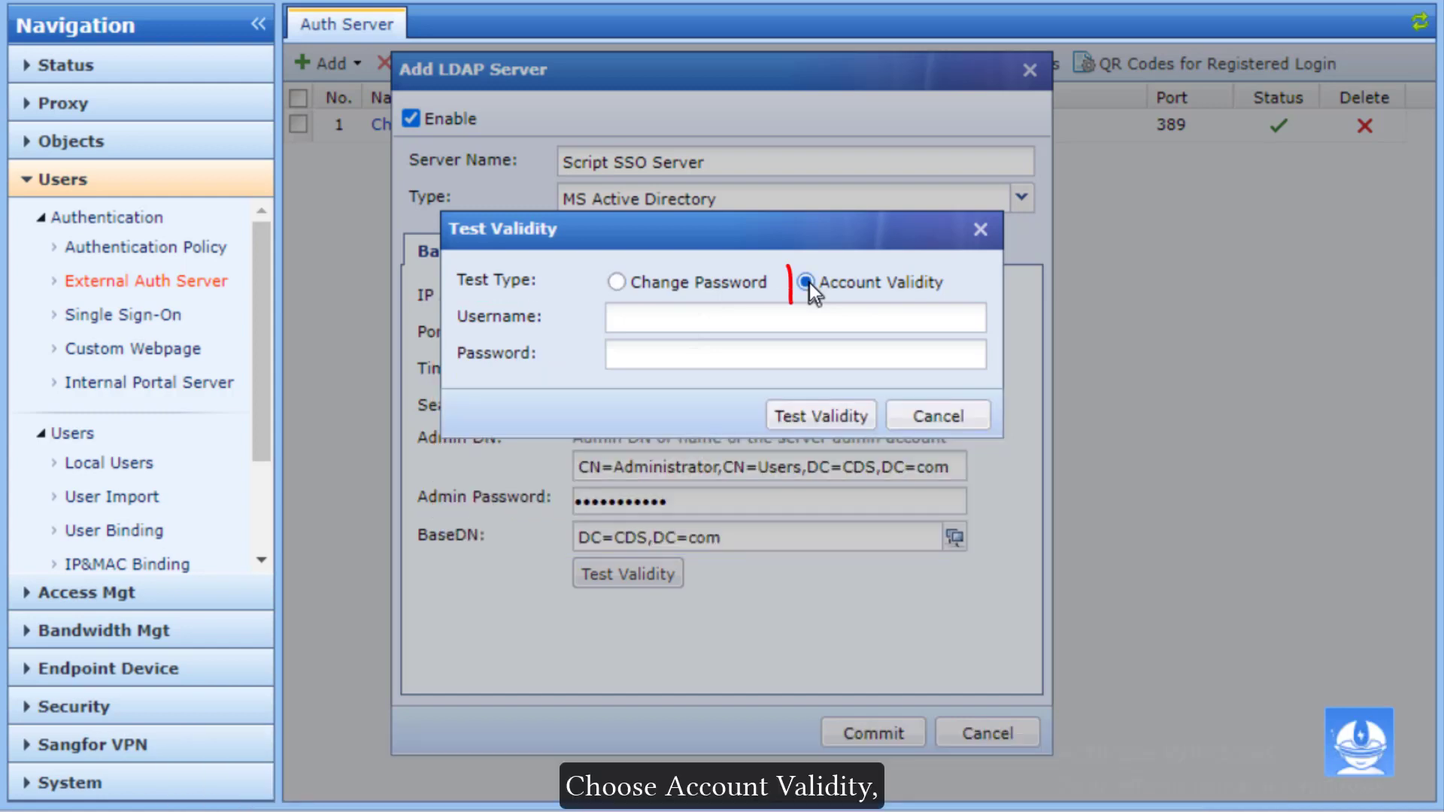
pyautogui.click(768, 312)
pyautogui.write('A')
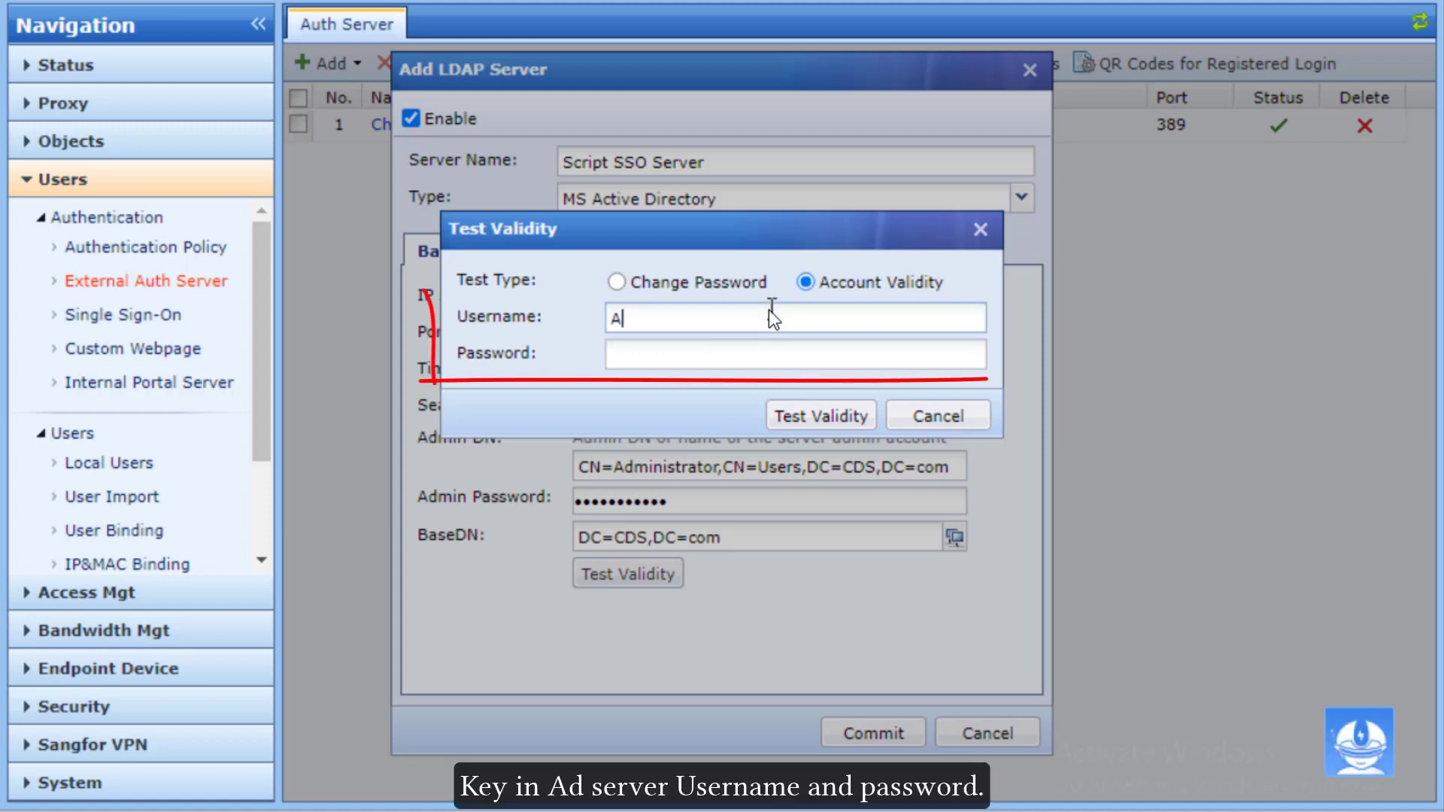
pyautogui.write('dministratpr')
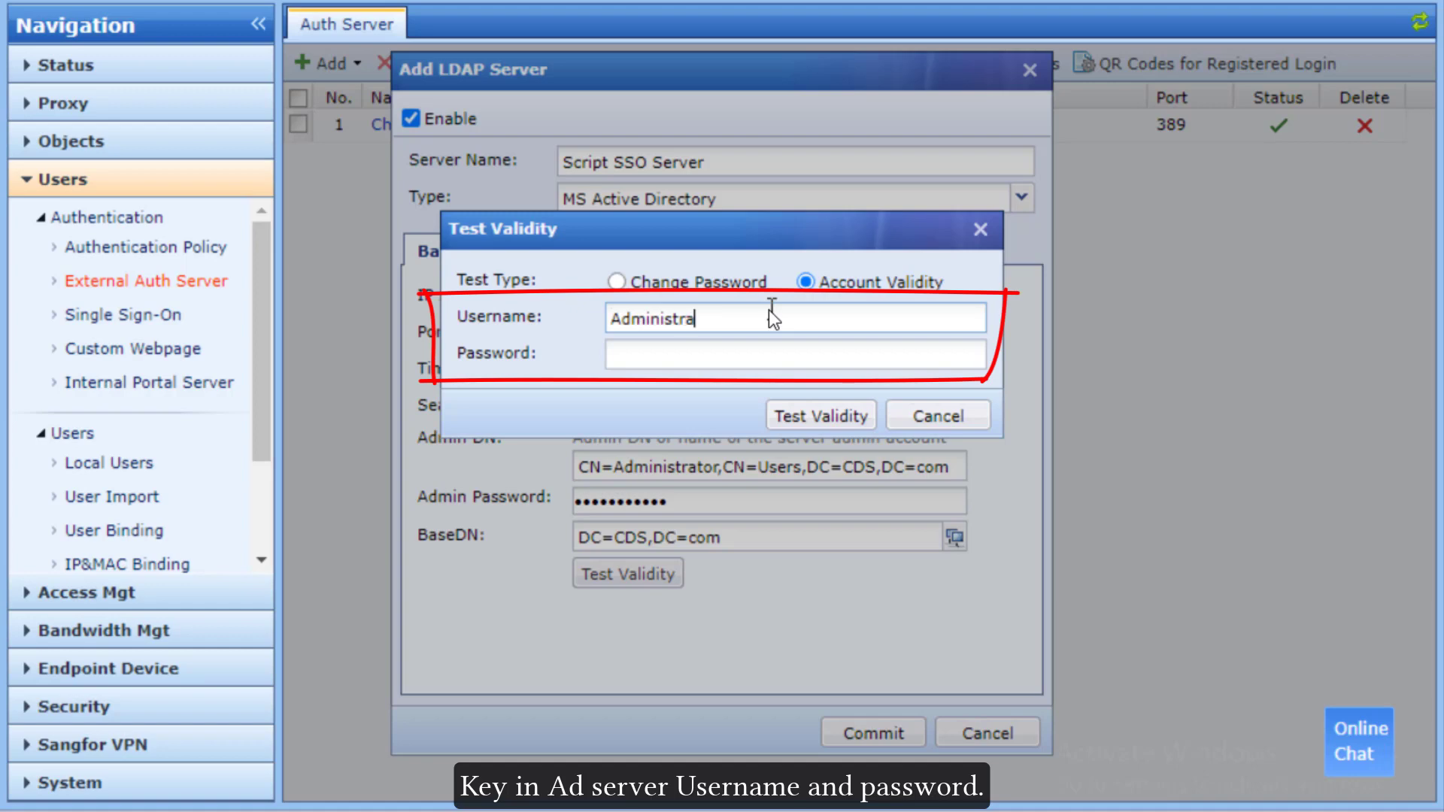
pyautogui.press('BackSpace')
pyautogui.press('BackSpace')
pyautogui.write('or')
pyautogui.click(761, 348)
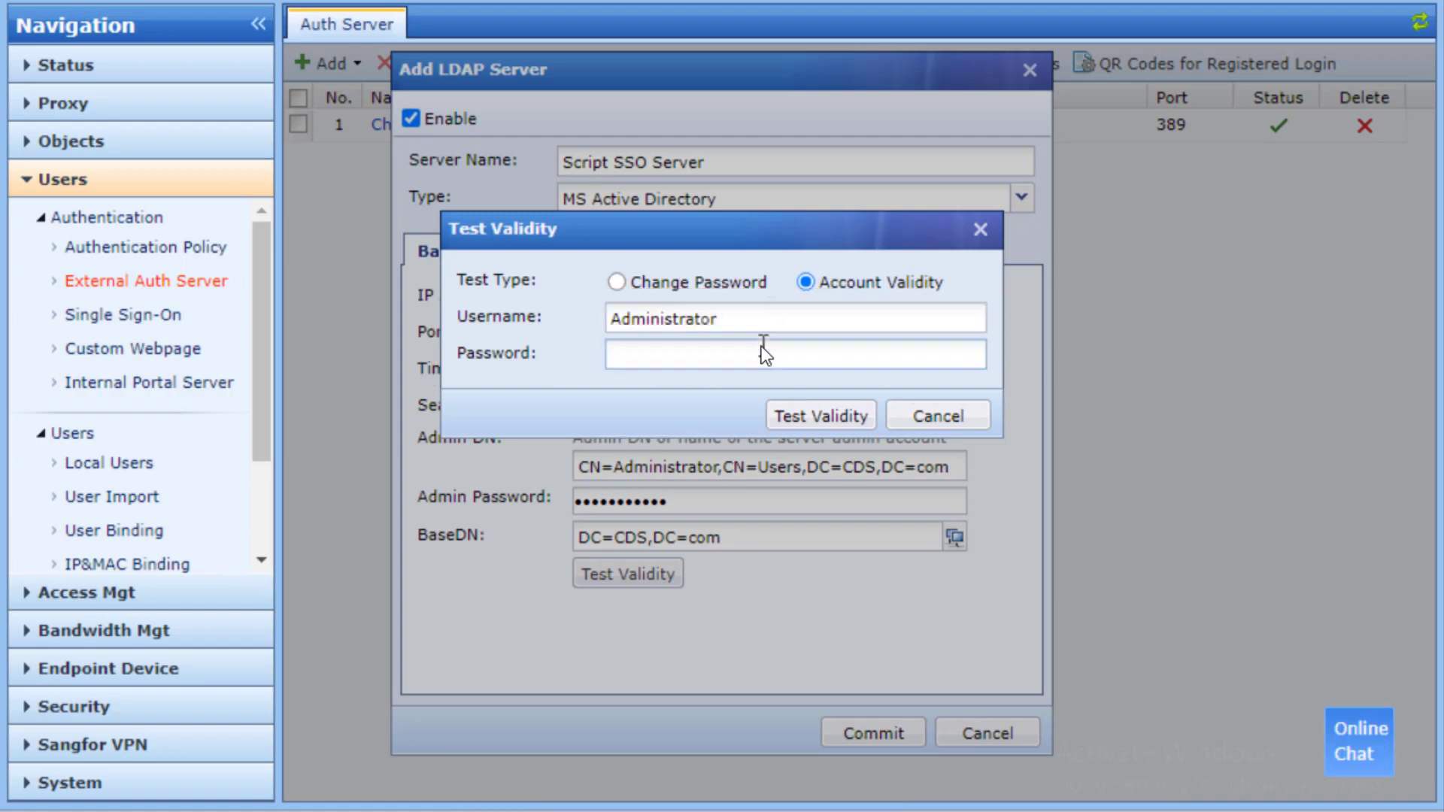
pyautogui.write('************')
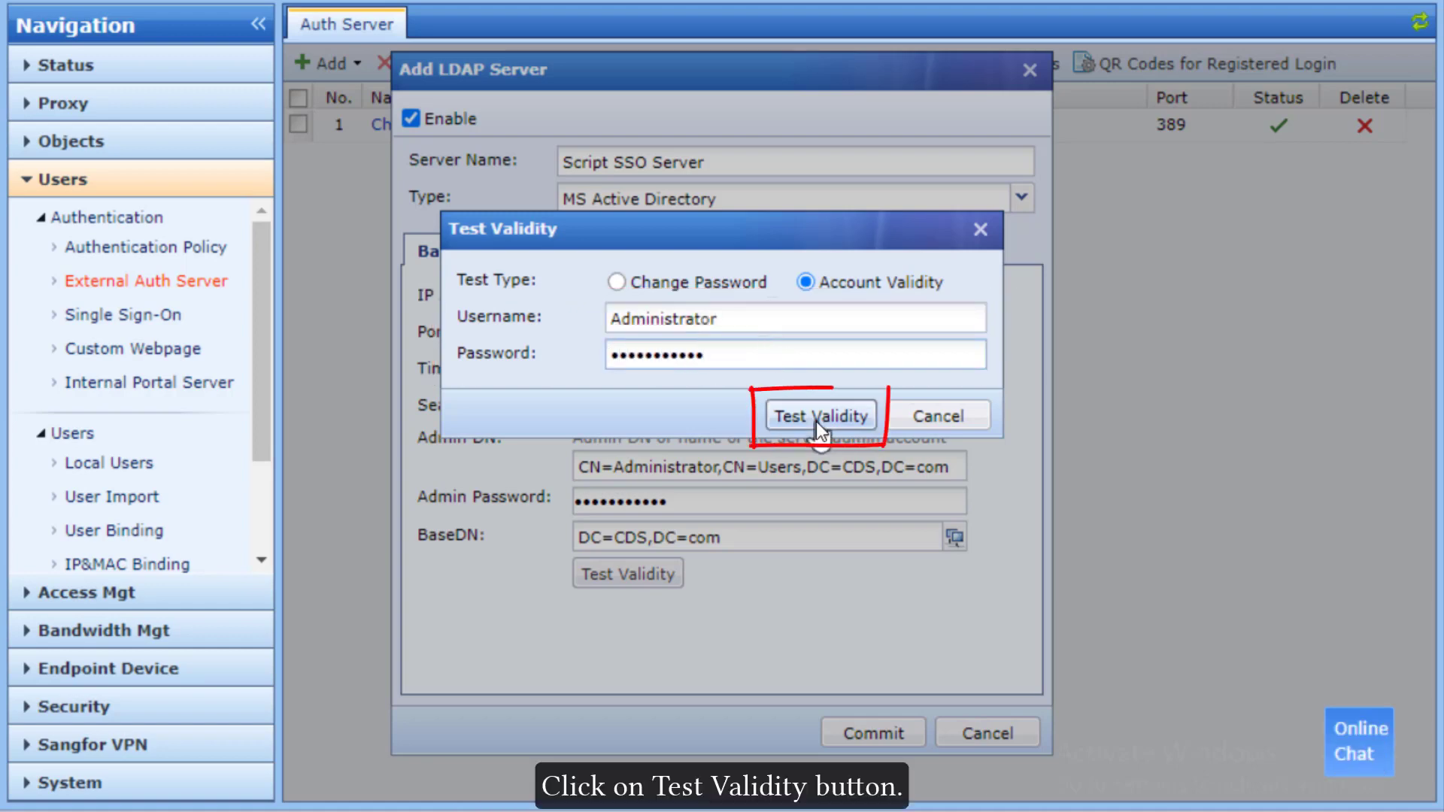
pyautogui.click(819, 422)
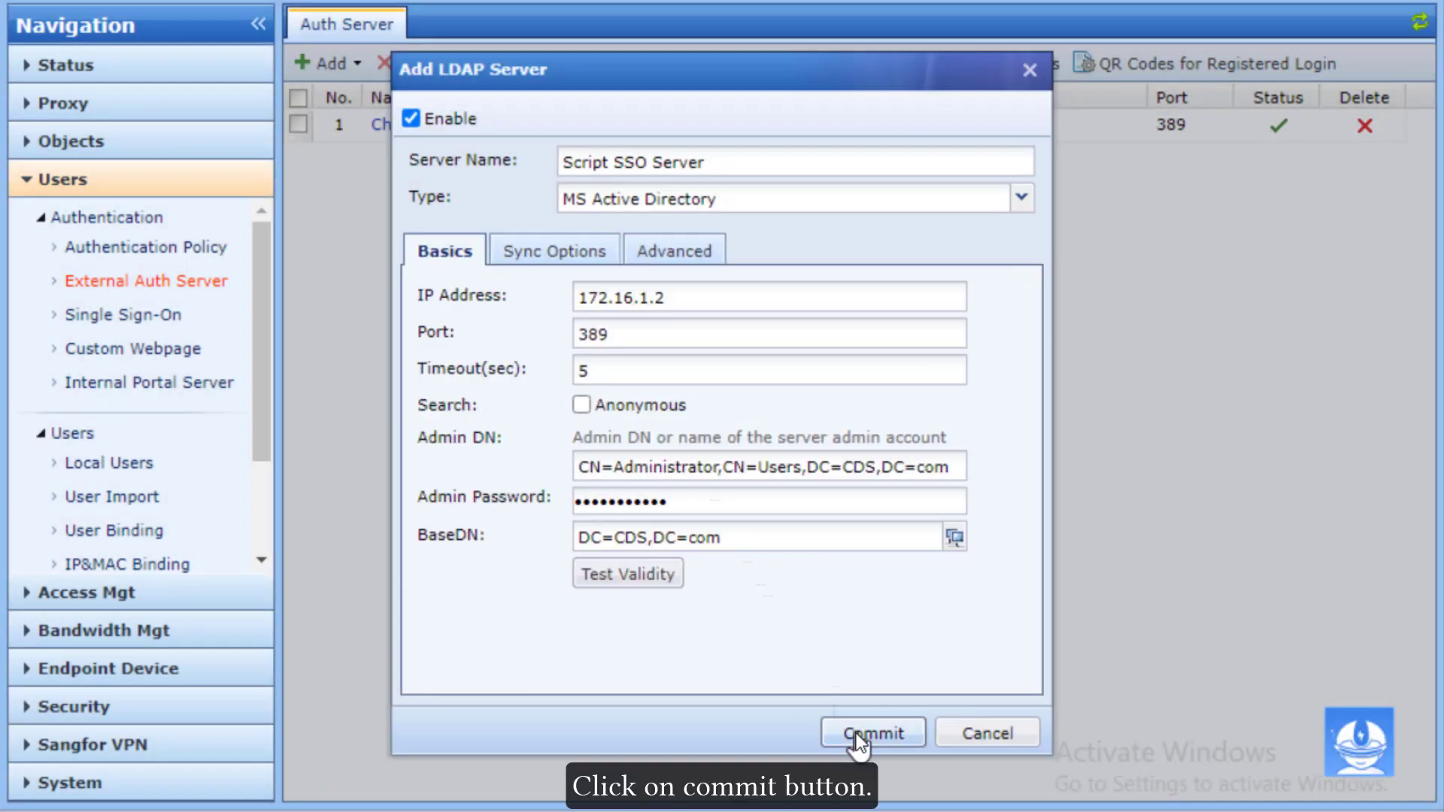
pyautogui.click(854, 733)
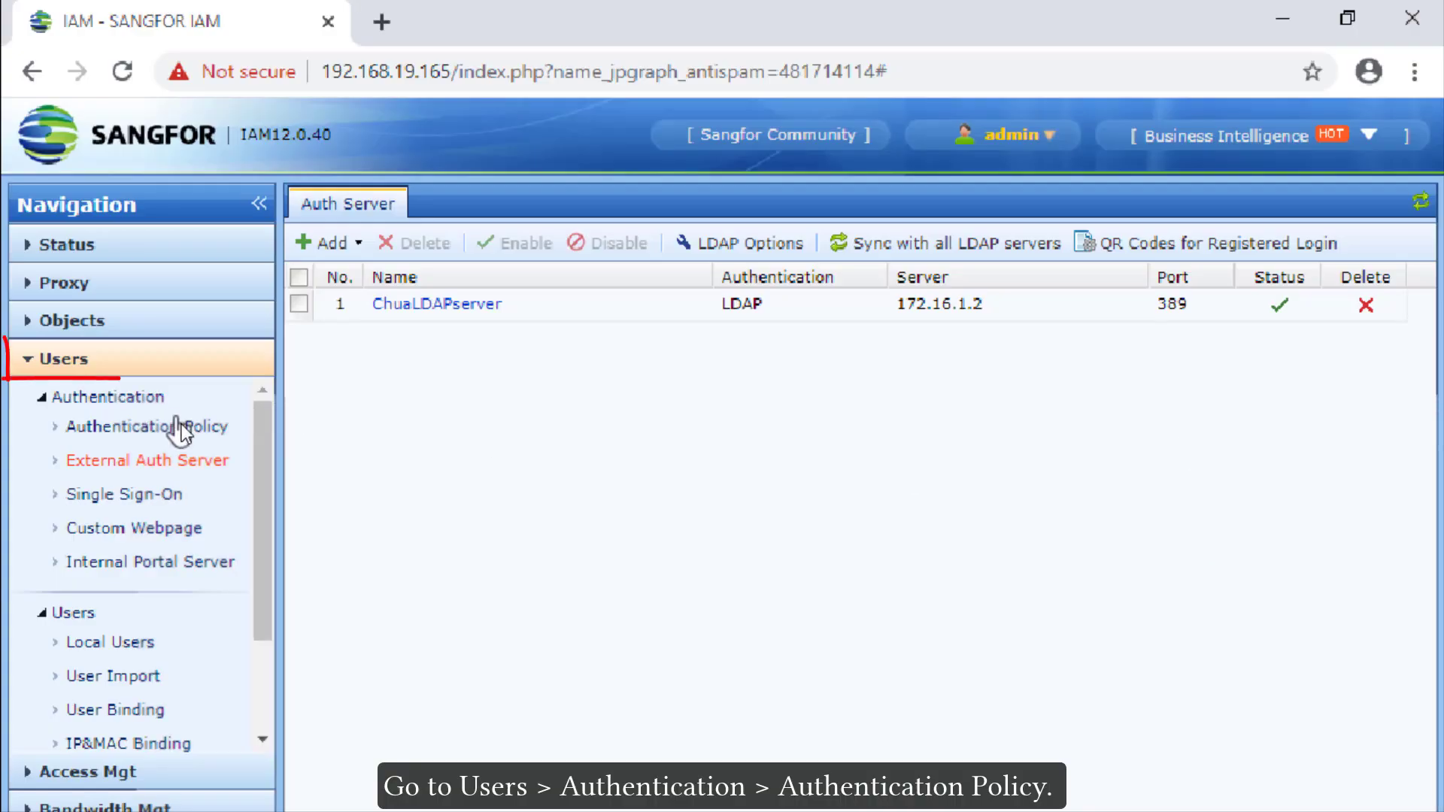
# Step: Add a new authentication policy named 'Script SSO policy'
pyautogui.click(182, 426)
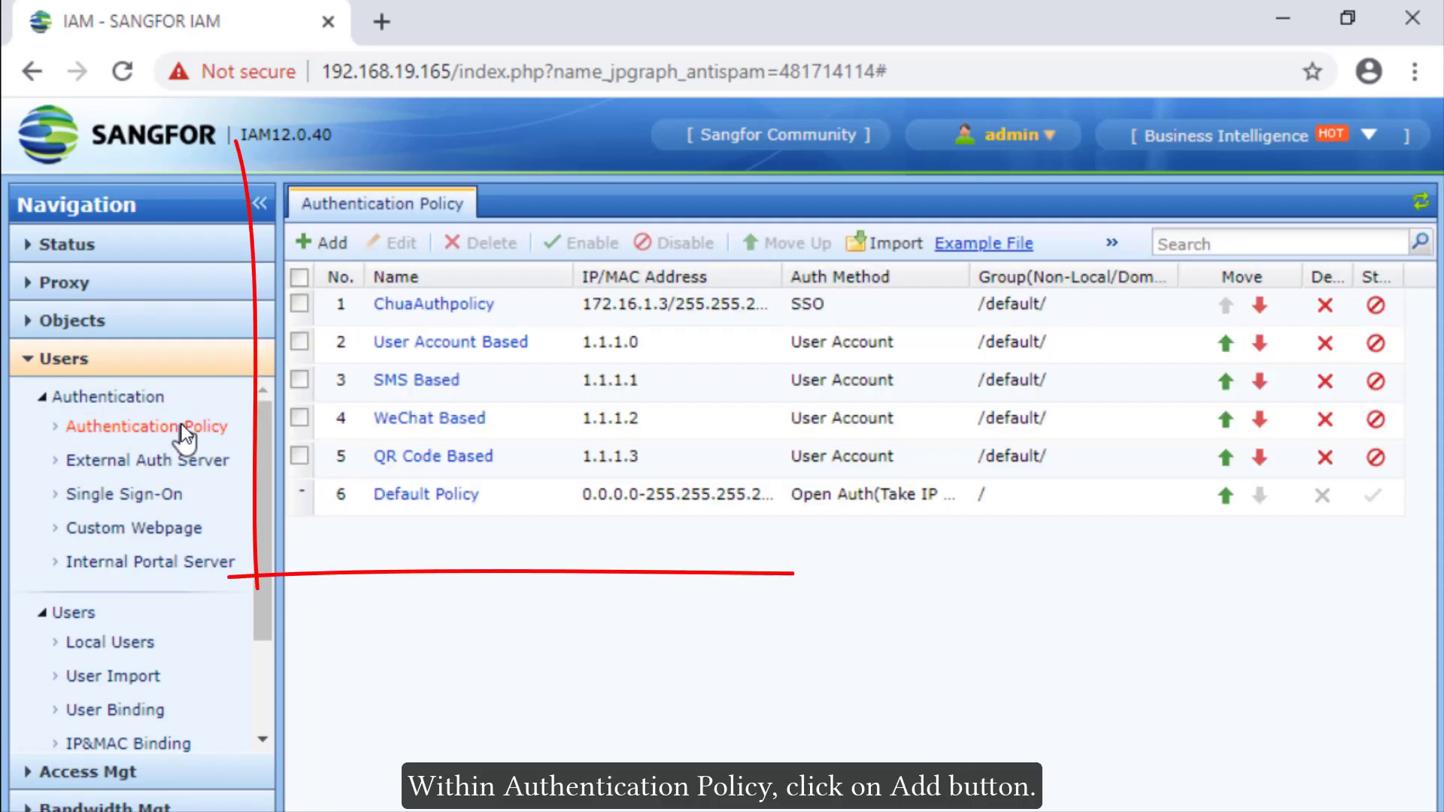
pyautogui.click(340, 243)
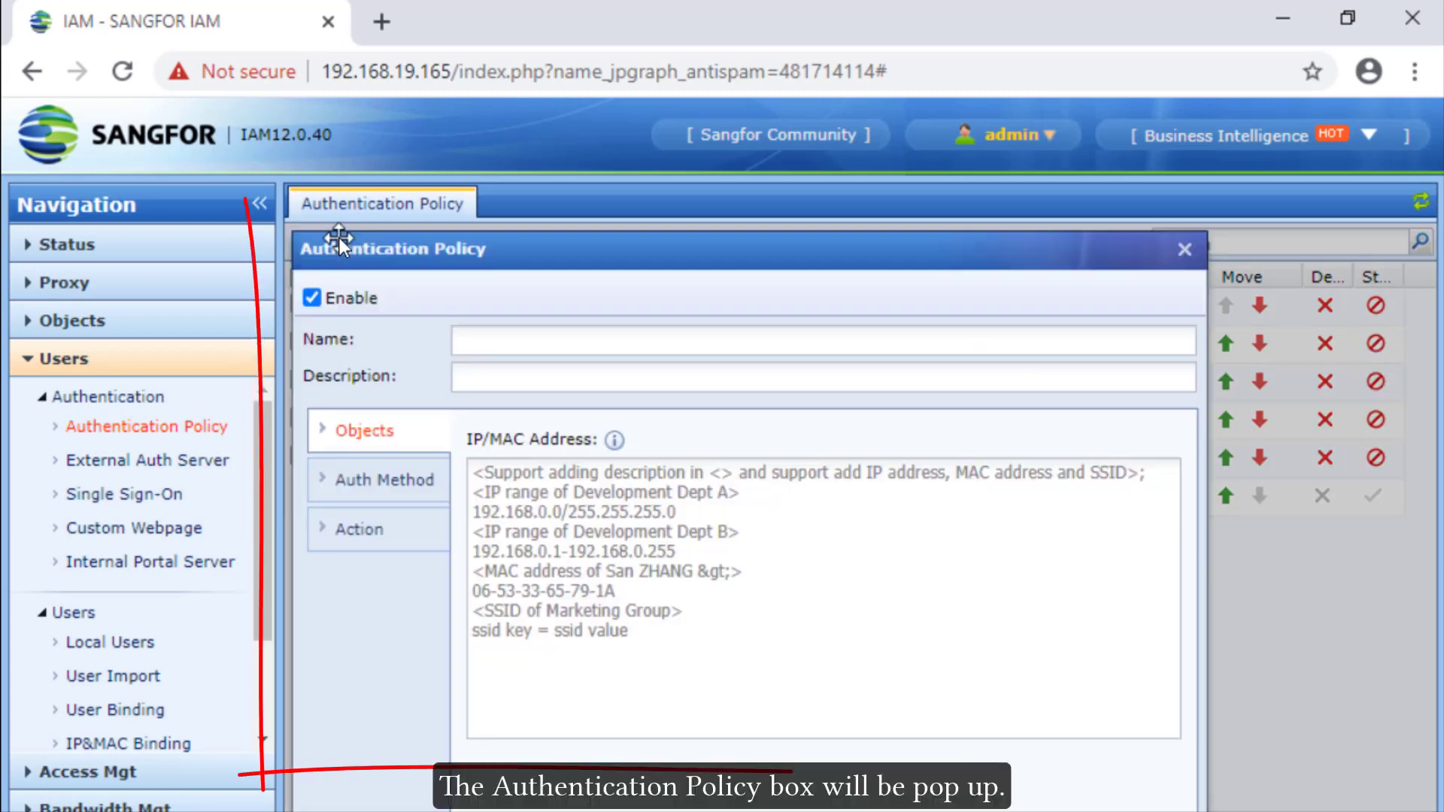
pyautogui.click(531, 338)
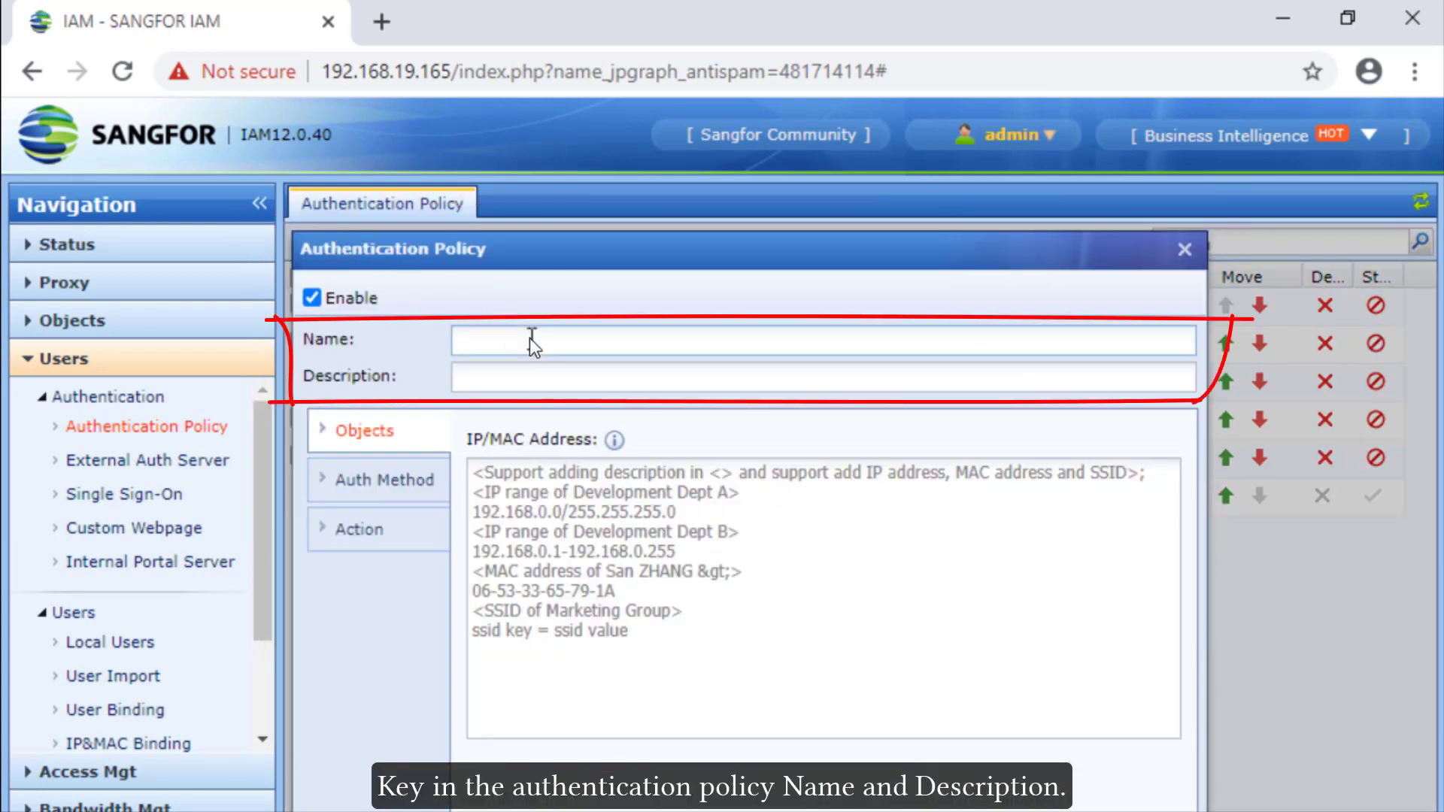
pyautogui.write('Script SSO policy')
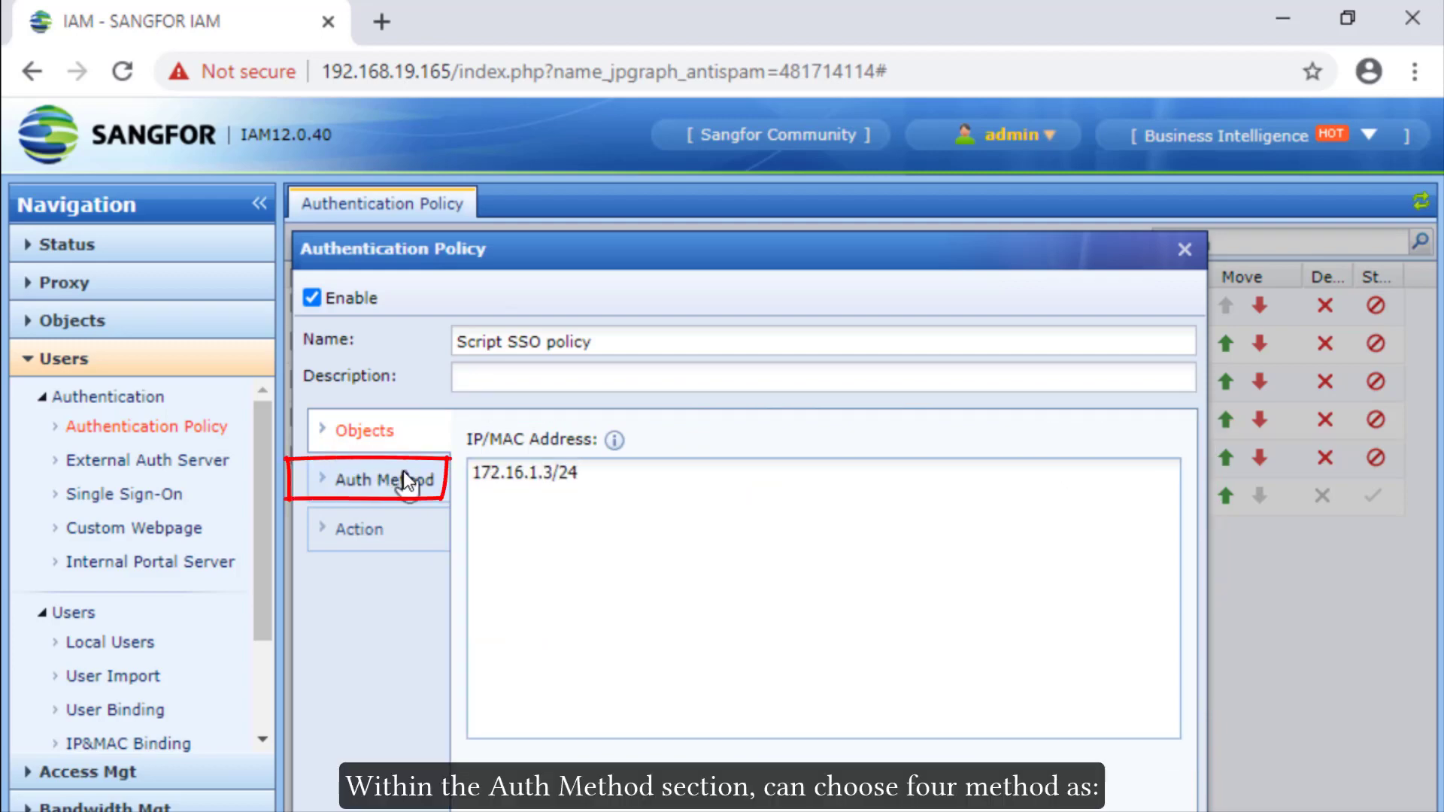
# Step: Set the policy's method to Single Sign-On with password-based fallback, and commit it
pyautogui.click(406, 481)
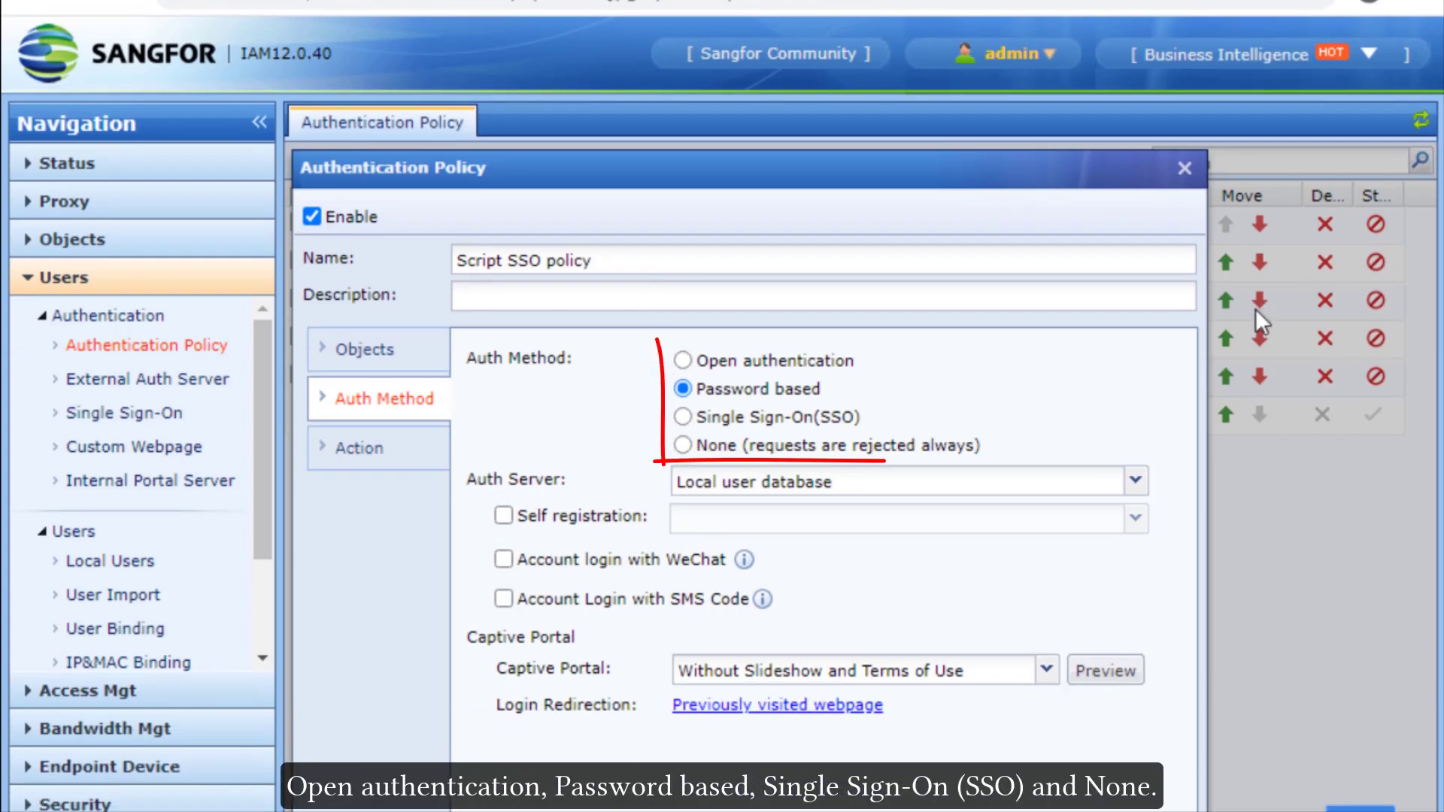
pyautogui.click(684, 360)
pyautogui.click(682, 389)
pyautogui.click(684, 418)
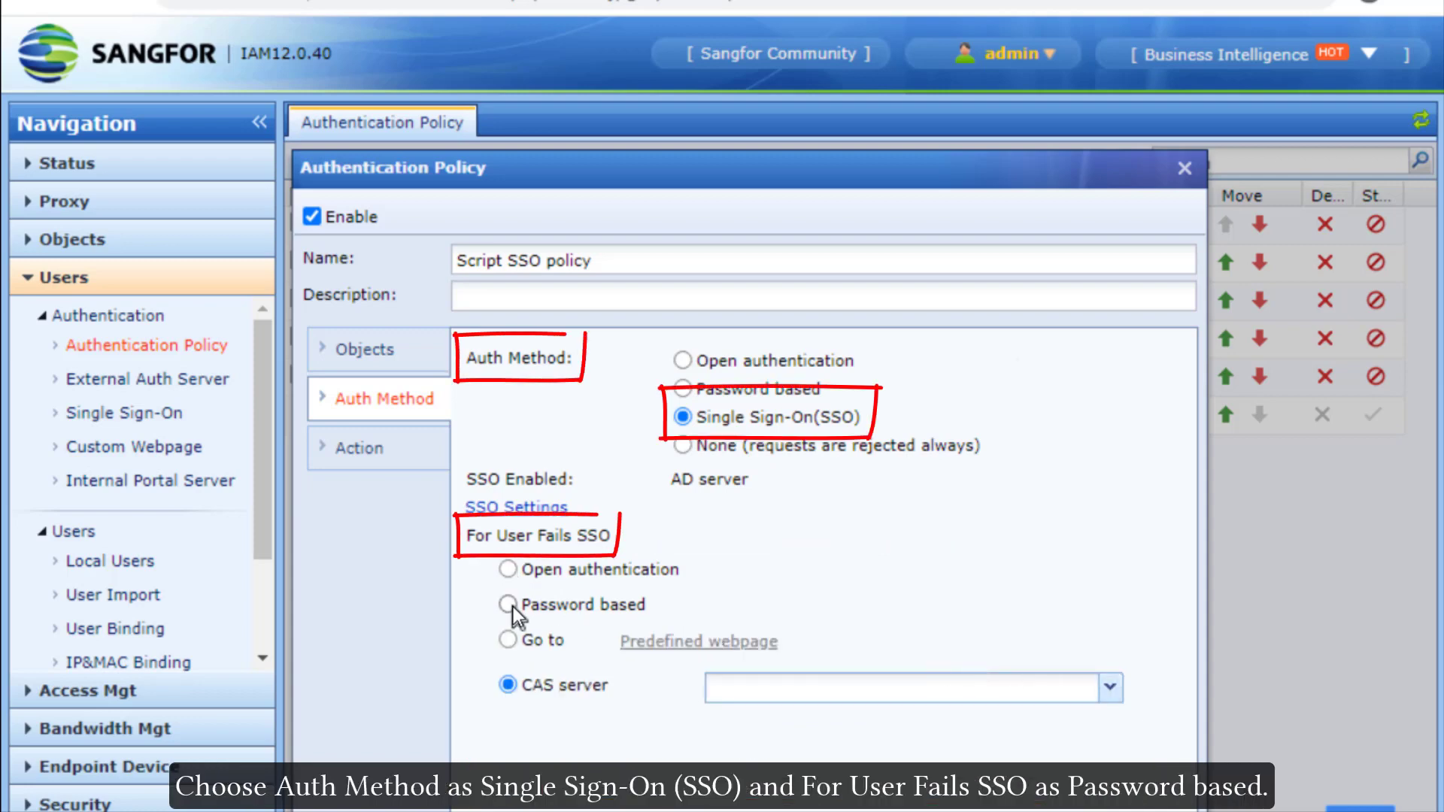
pyautogui.click(511, 606)
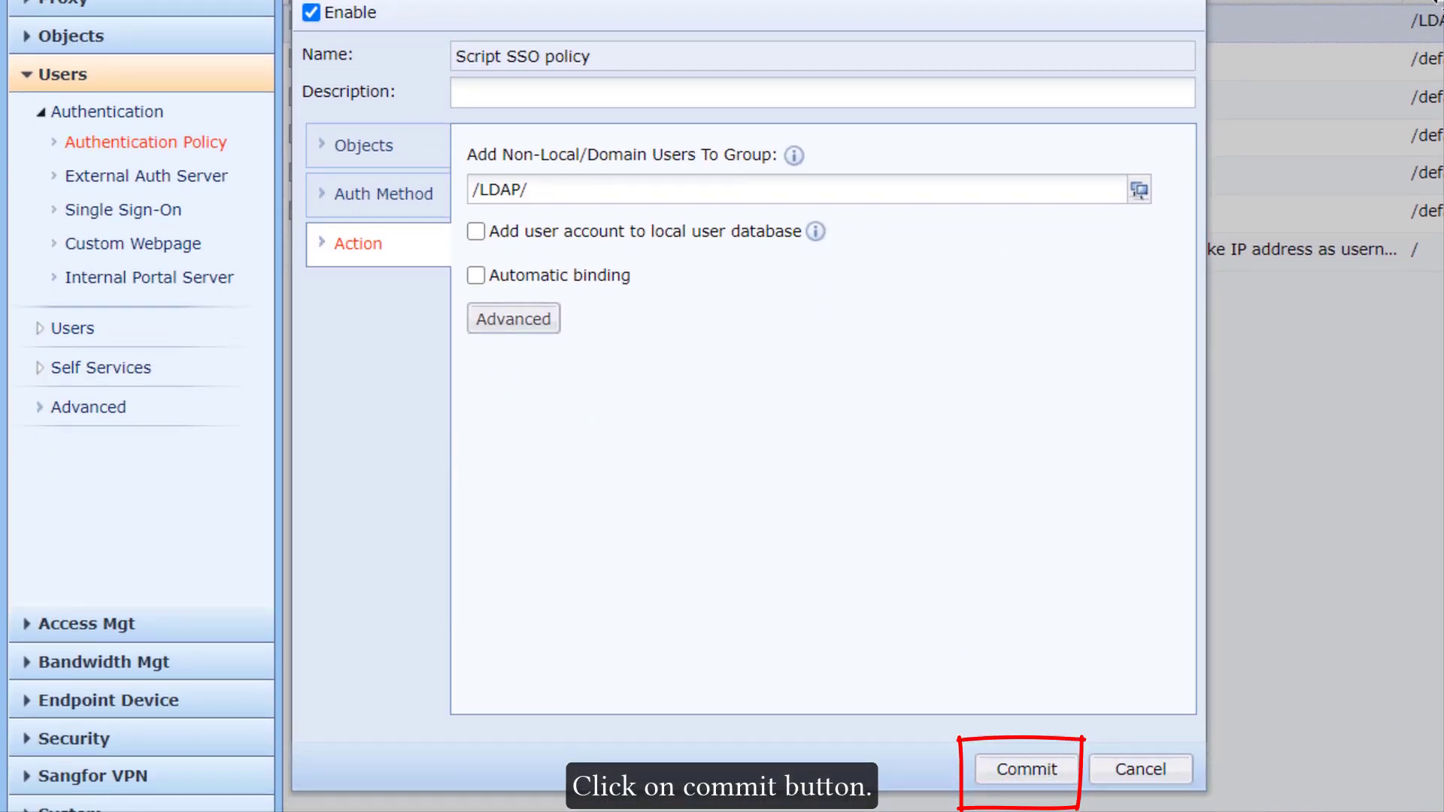
pyautogui.click(1031, 771)
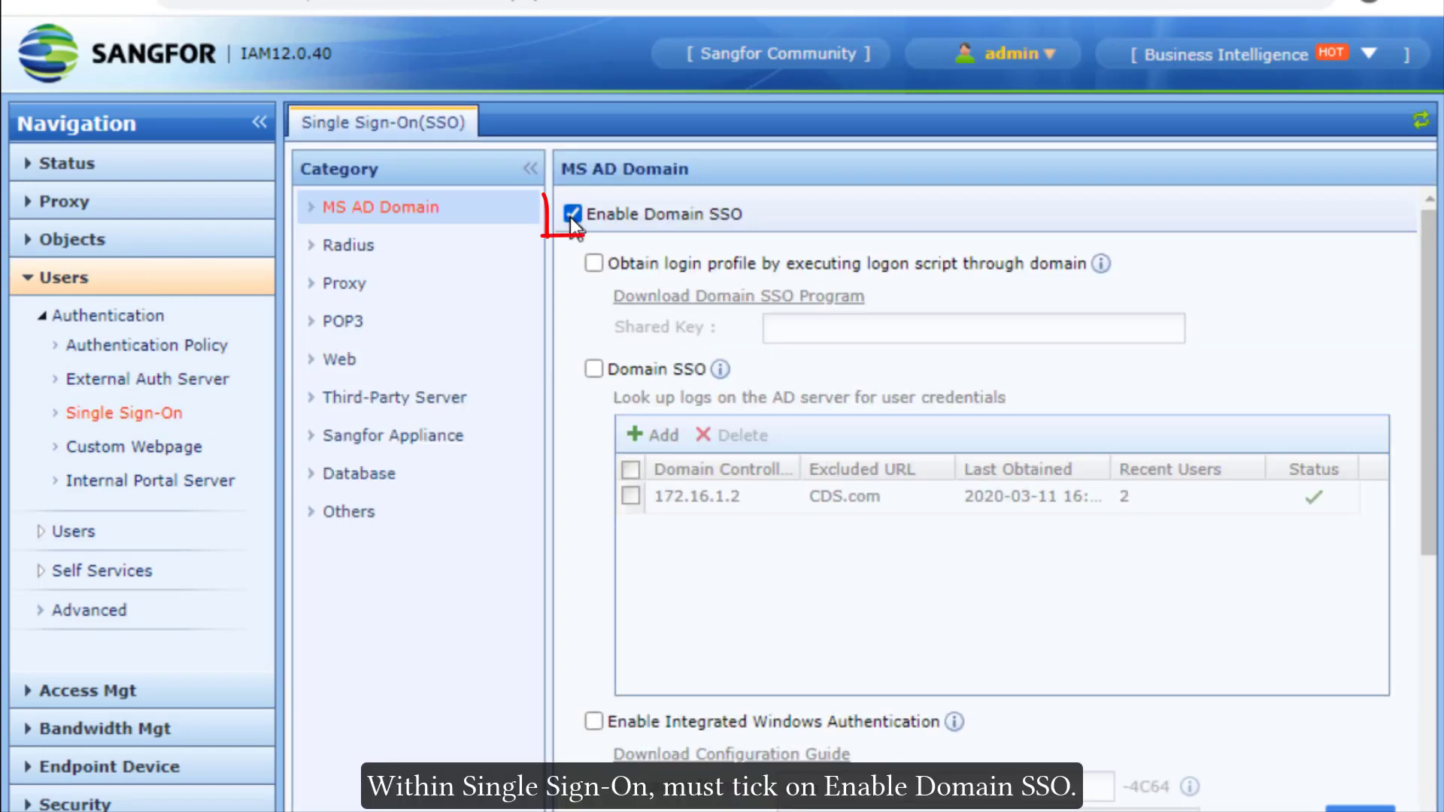
# Step: Enable Domain SSO using logon-script login profiles and download the Domain SSO program
pyautogui.click(572, 215)
pyautogui.click(572, 215)
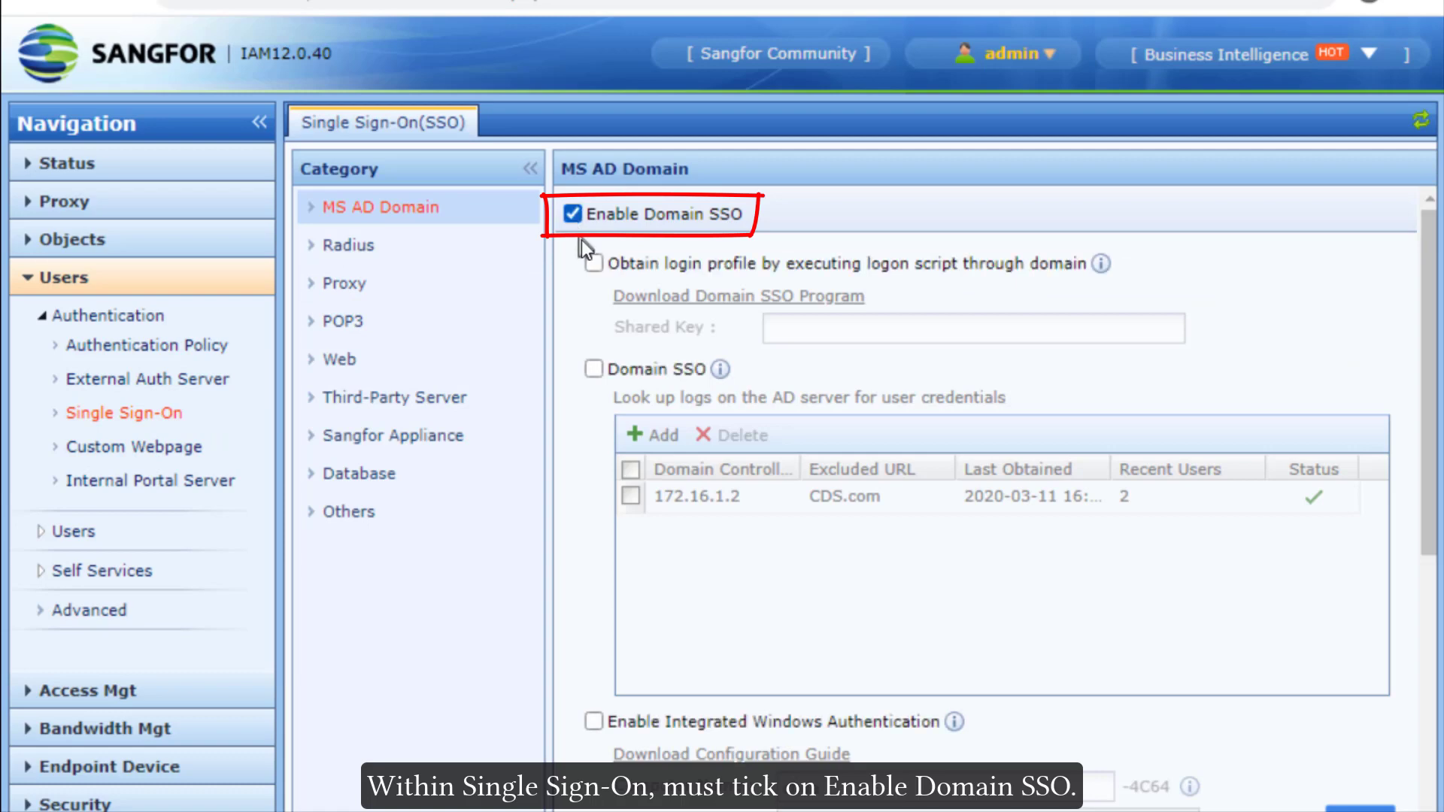
pyautogui.click(593, 264)
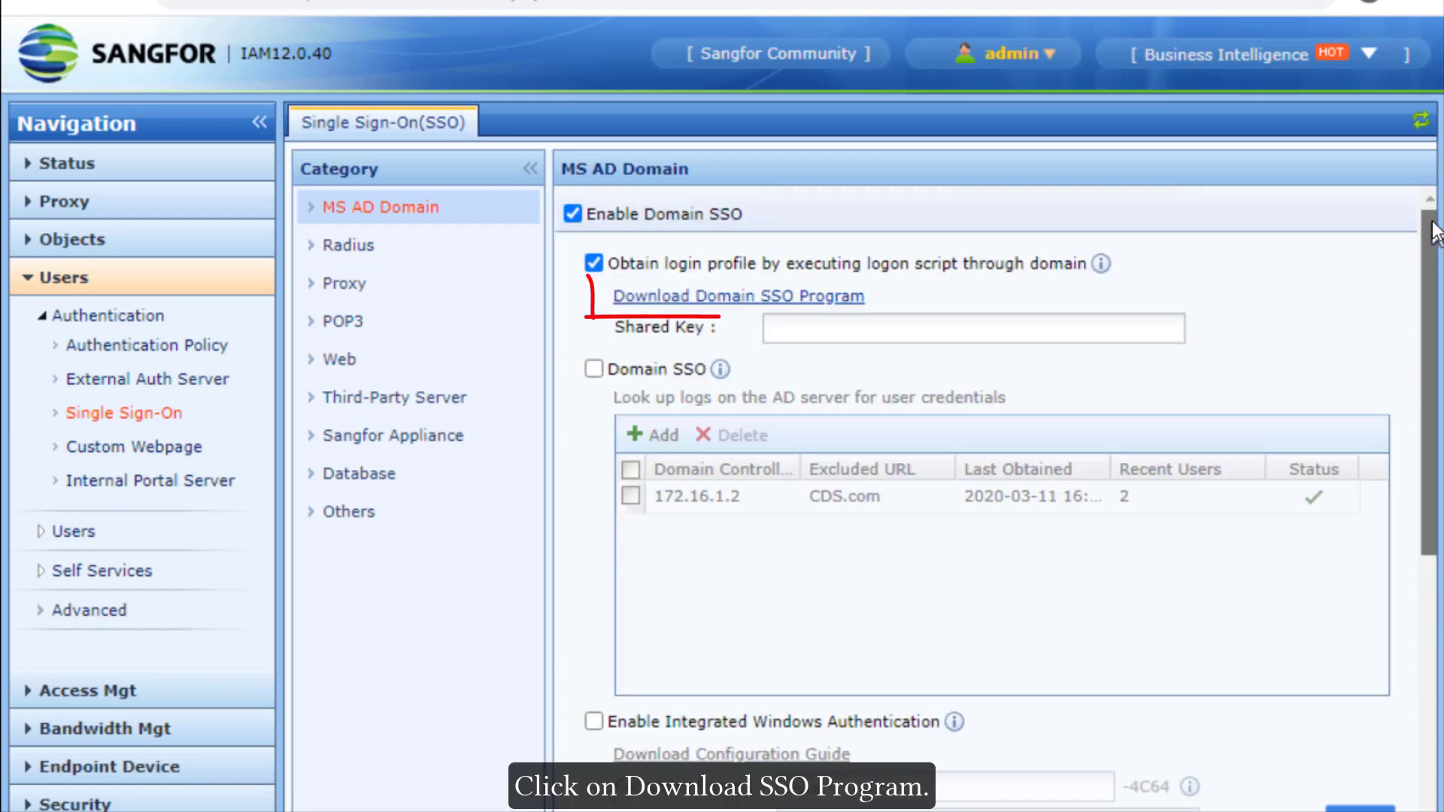
pyautogui.click(775, 296)
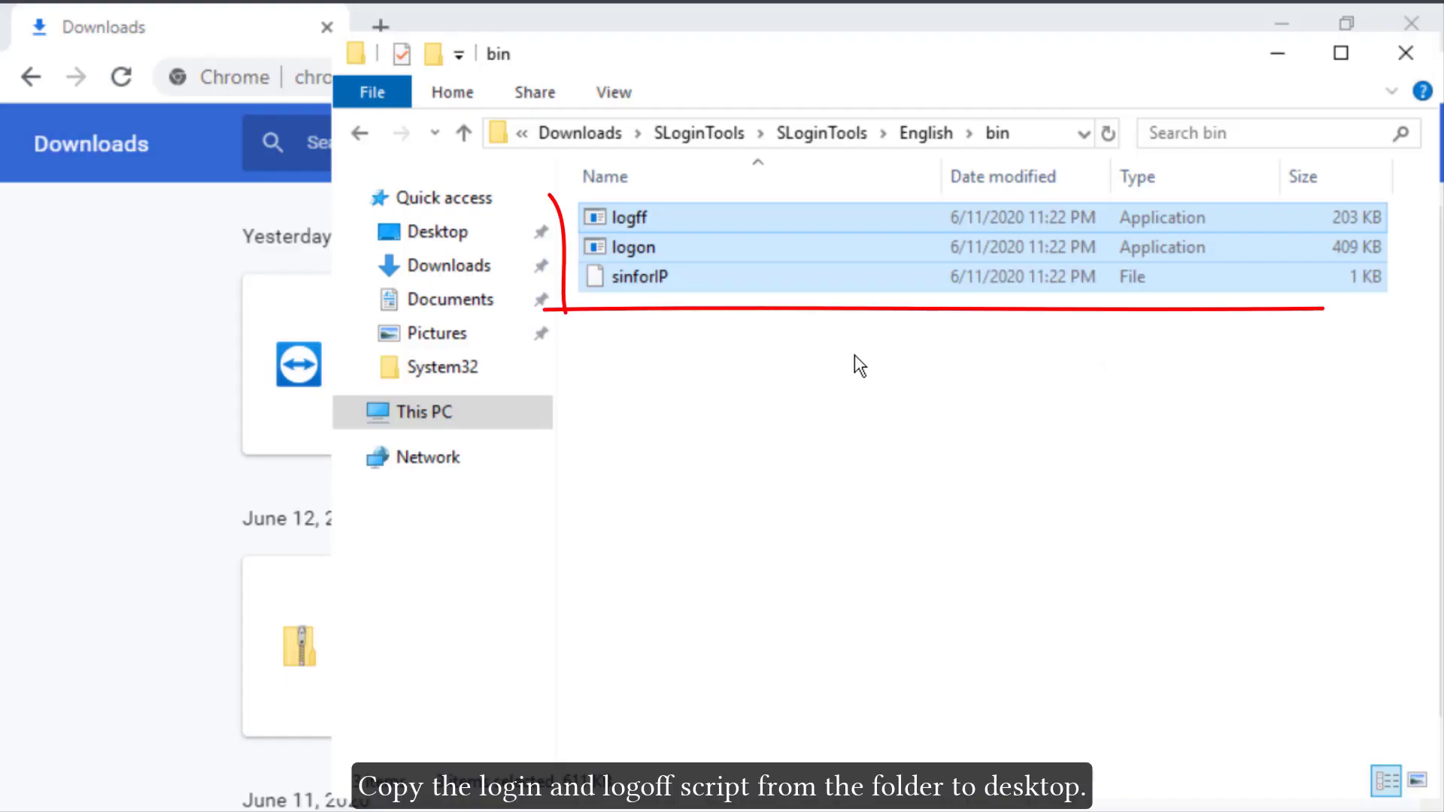
# Step: Select all three script files in the SLoginTools English bin folder
pyautogui.click(706, 325)
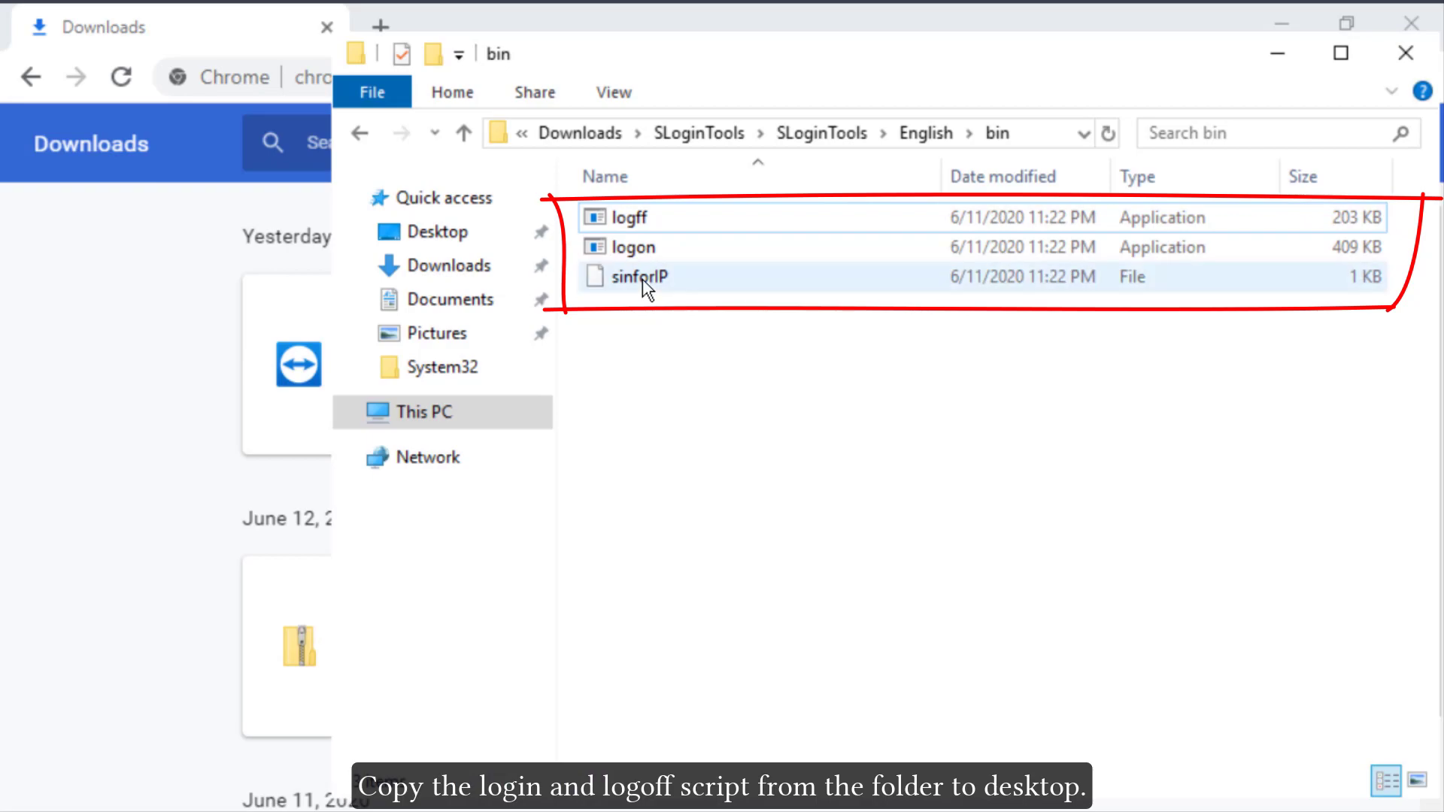
pyautogui.hotkey('ctrl', 'a')
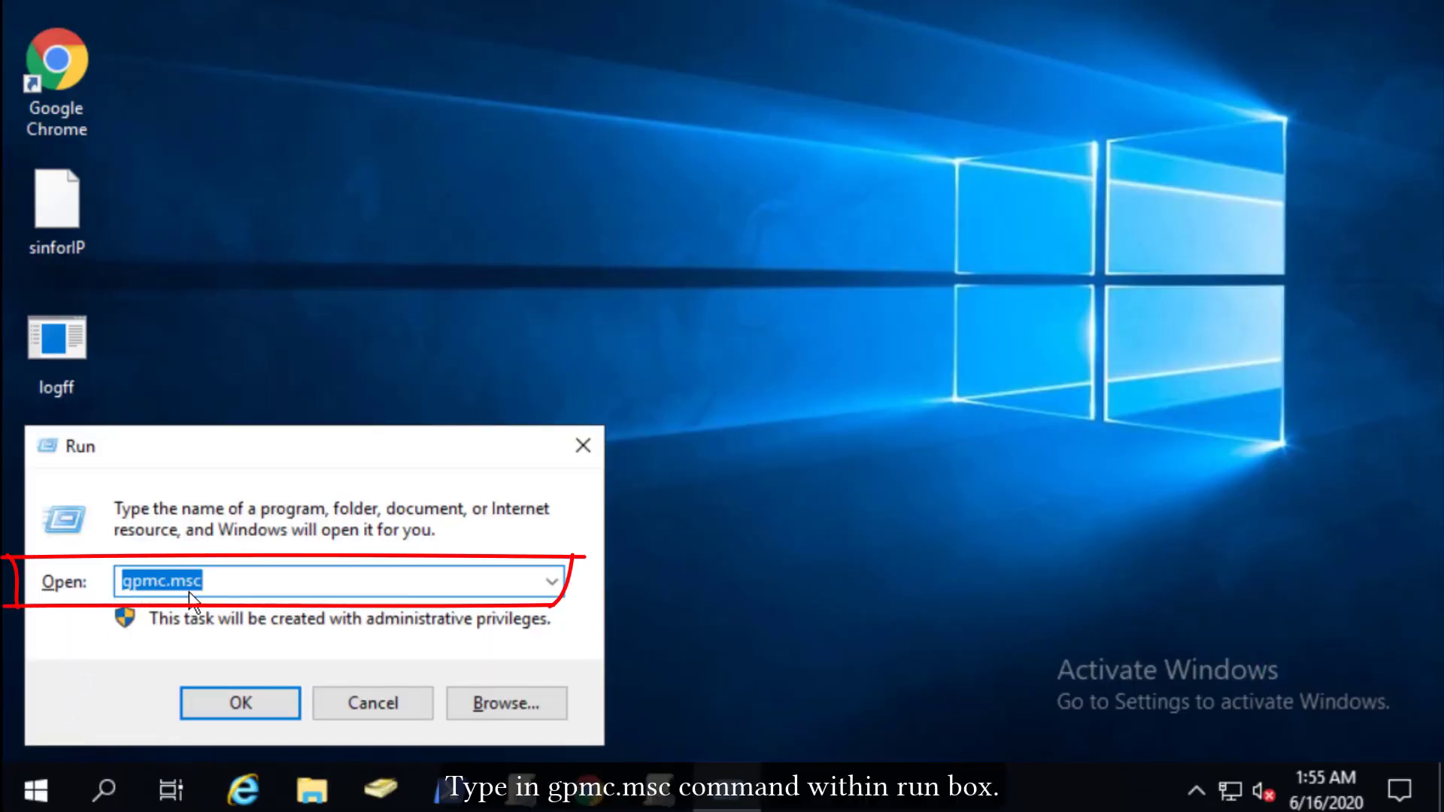
# Step: Run gpmc.msc to open Group Policy Management
pyautogui.click(241, 701)
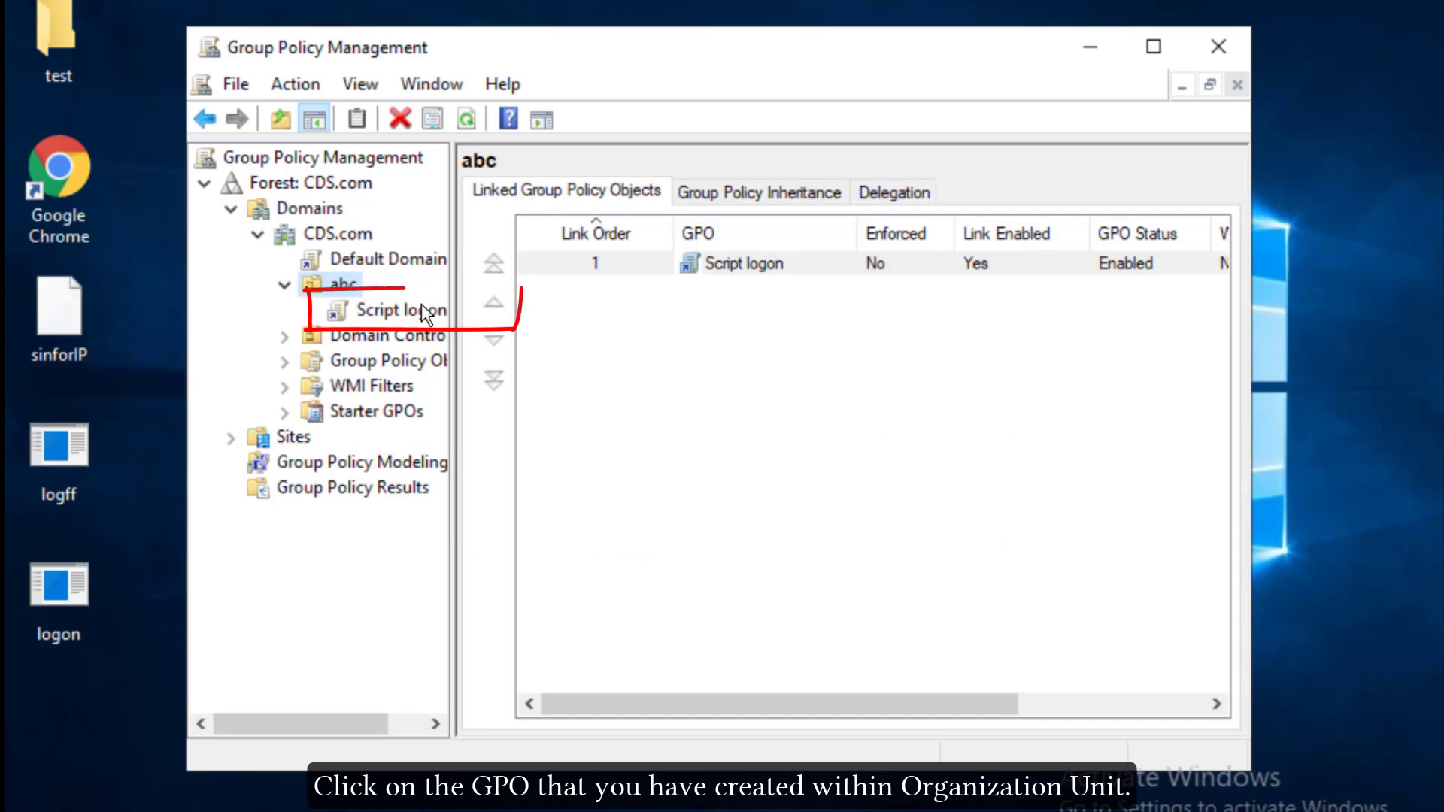
# Step: Edit the Script logon GPO and open its user Logon script properties
pyautogui.click(413, 308)
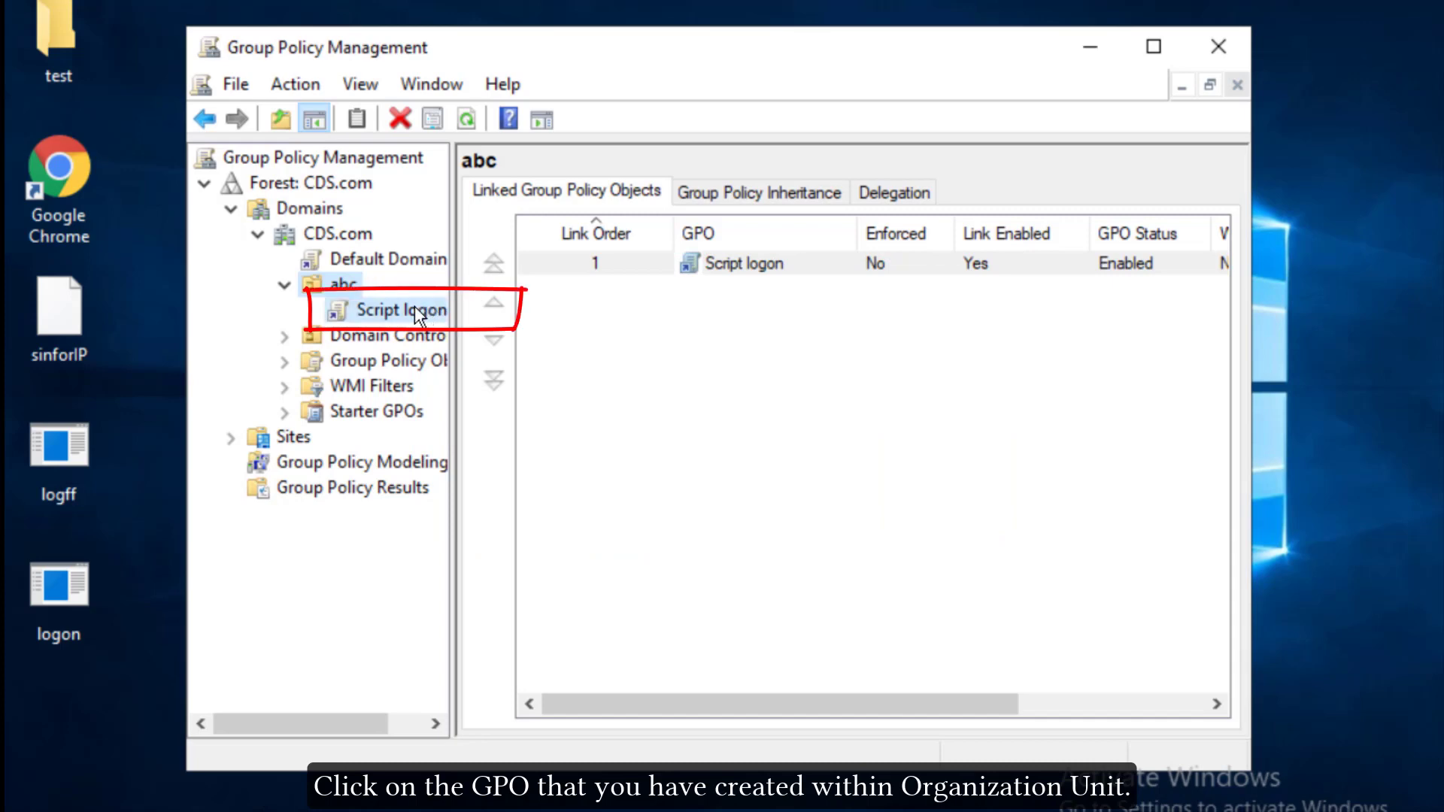
pyautogui.rightClick(413, 308)
pyautogui.click(456, 328)
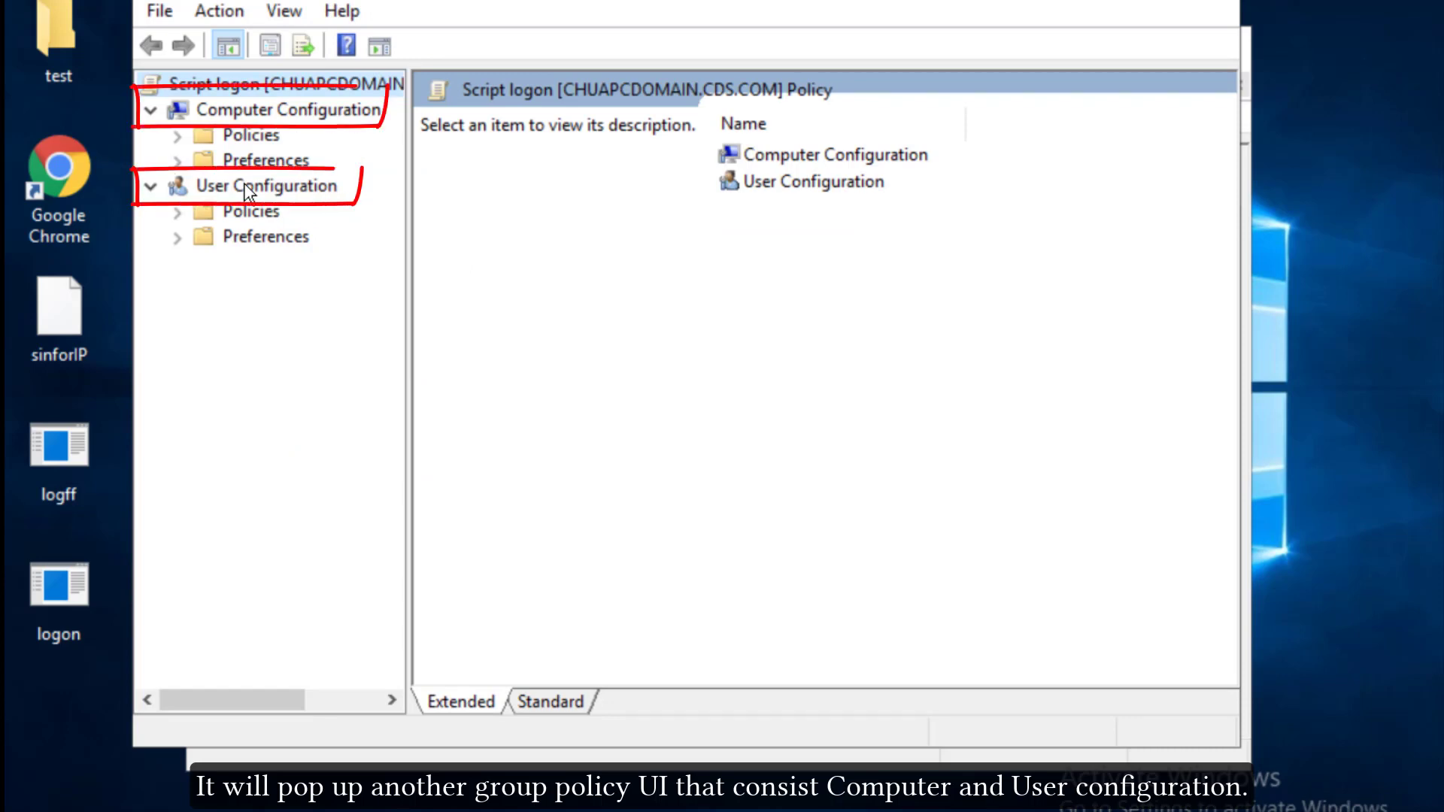
pyautogui.click(244, 184)
pyautogui.click(177, 213)
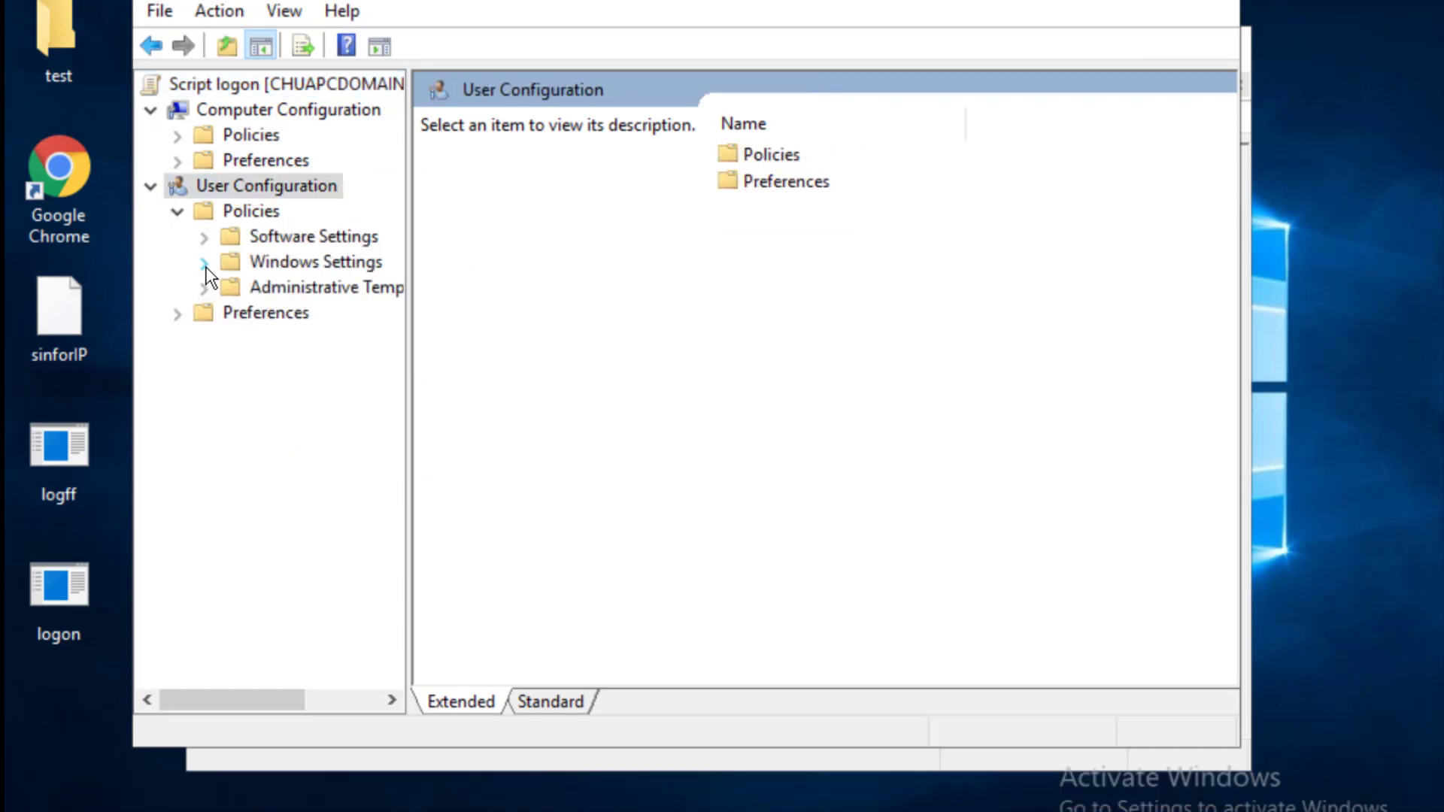
pyautogui.click(204, 263)
pyautogui.click(337, 289)
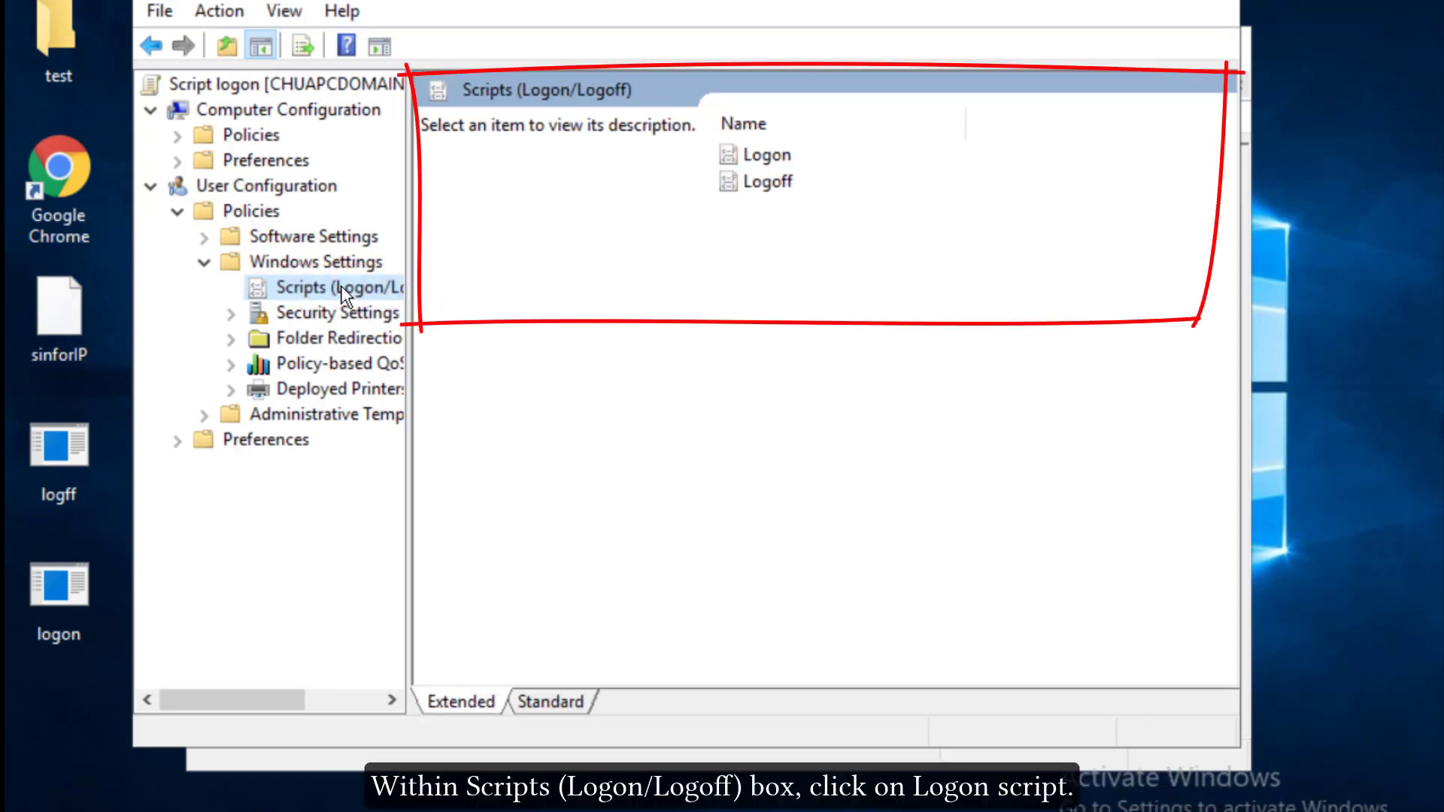
pyautogui.doubleClick(757, 155)
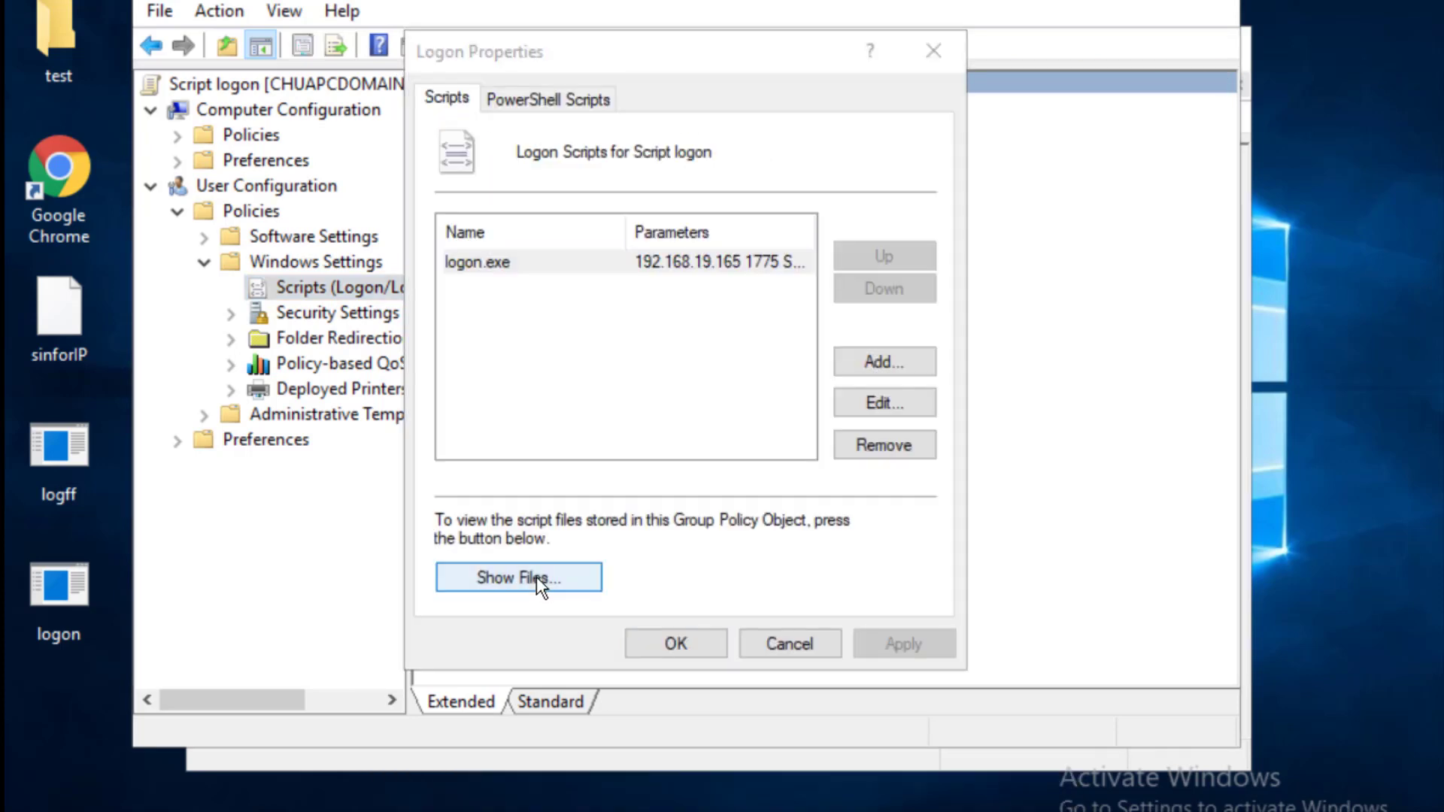
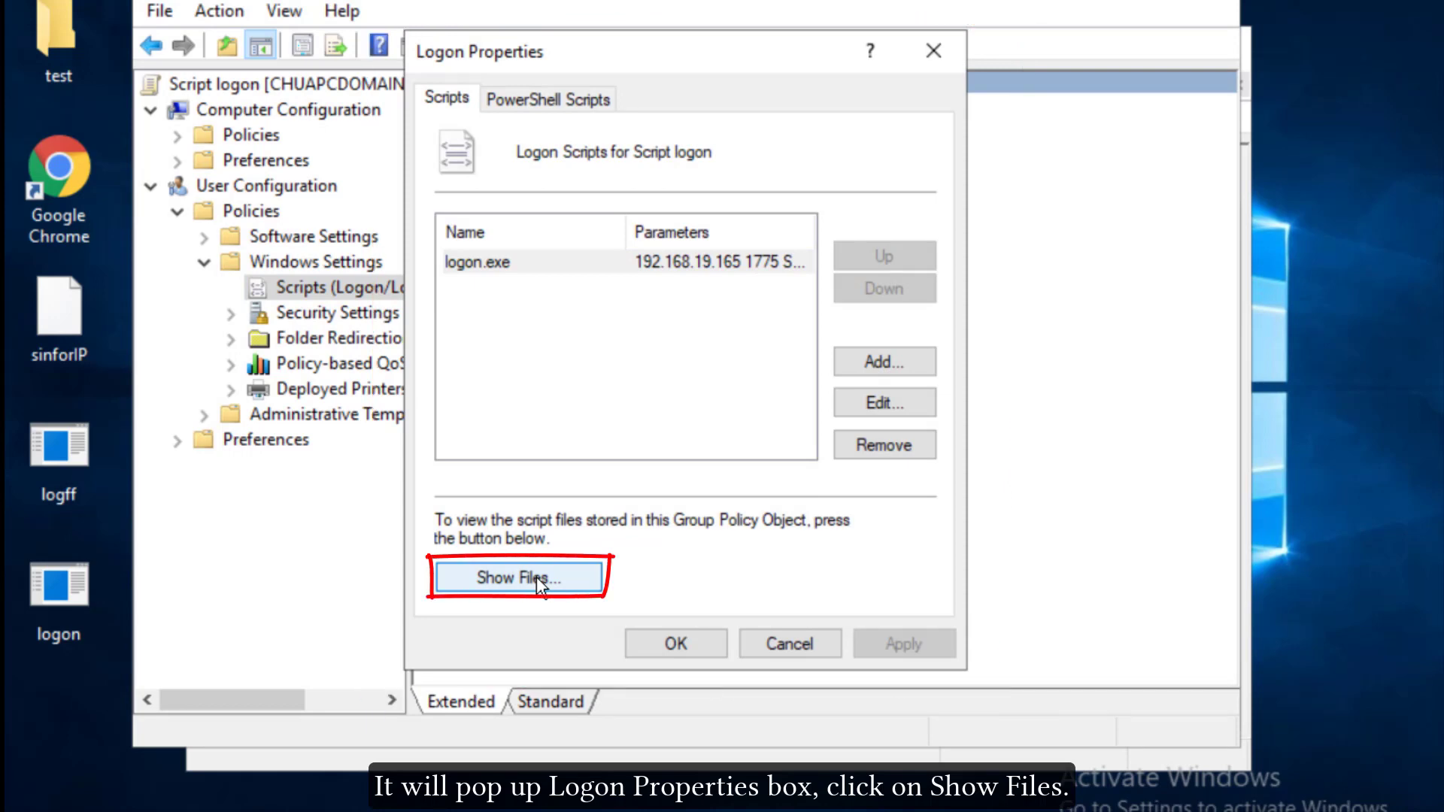
# Step: Show the policy's stored logon script files in File Explorer
pyautogui.click(519, 577)
# Step: Check the Logon folder holding the logon application, then close the Explorer window
pyautogui.rightClick(774, 316)
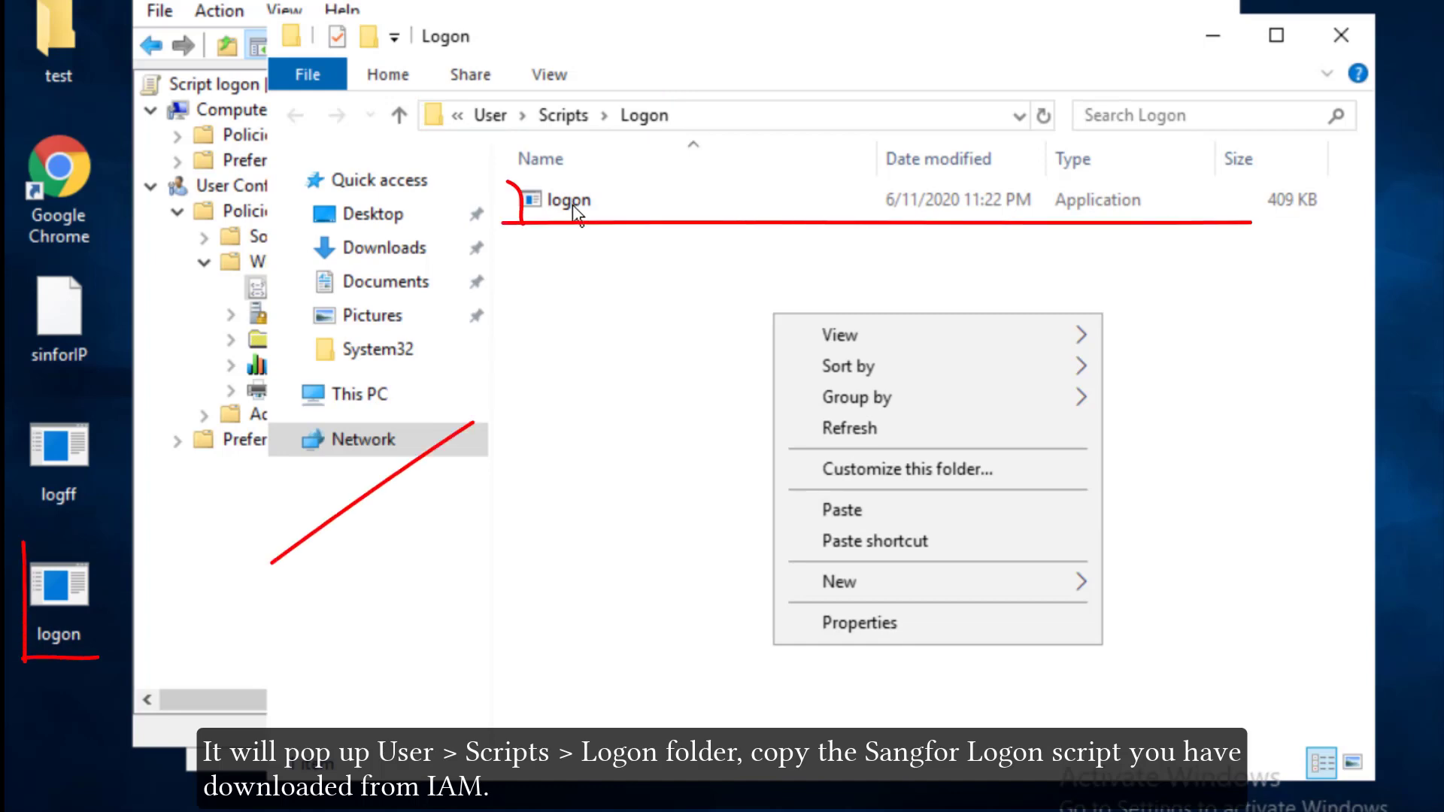
pyautogui.click(1343, 37)
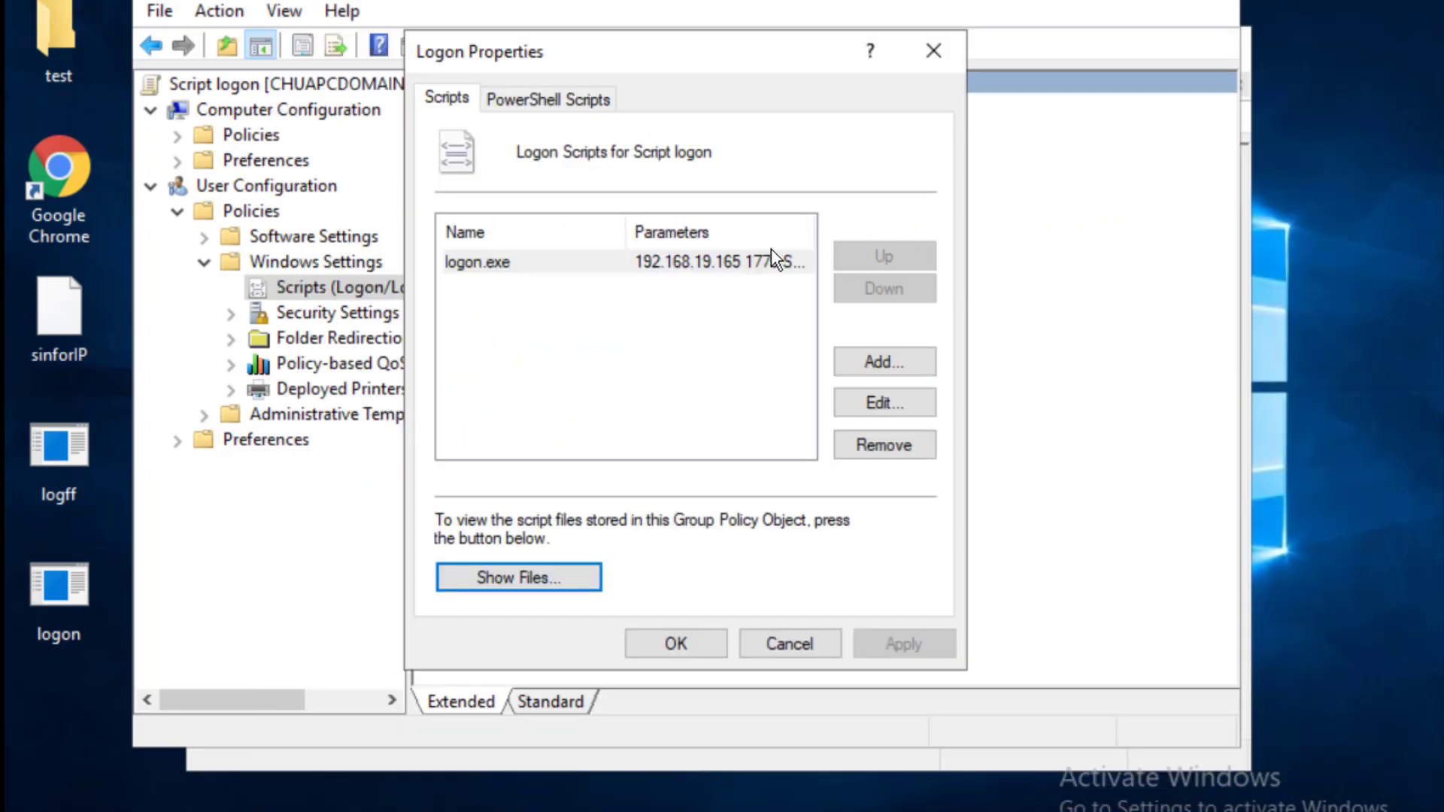
# Step: Add logon.exe as a logon script with parameters 192.168.19.168, port 1775 and the share key
pyautogui.click(887, 361)
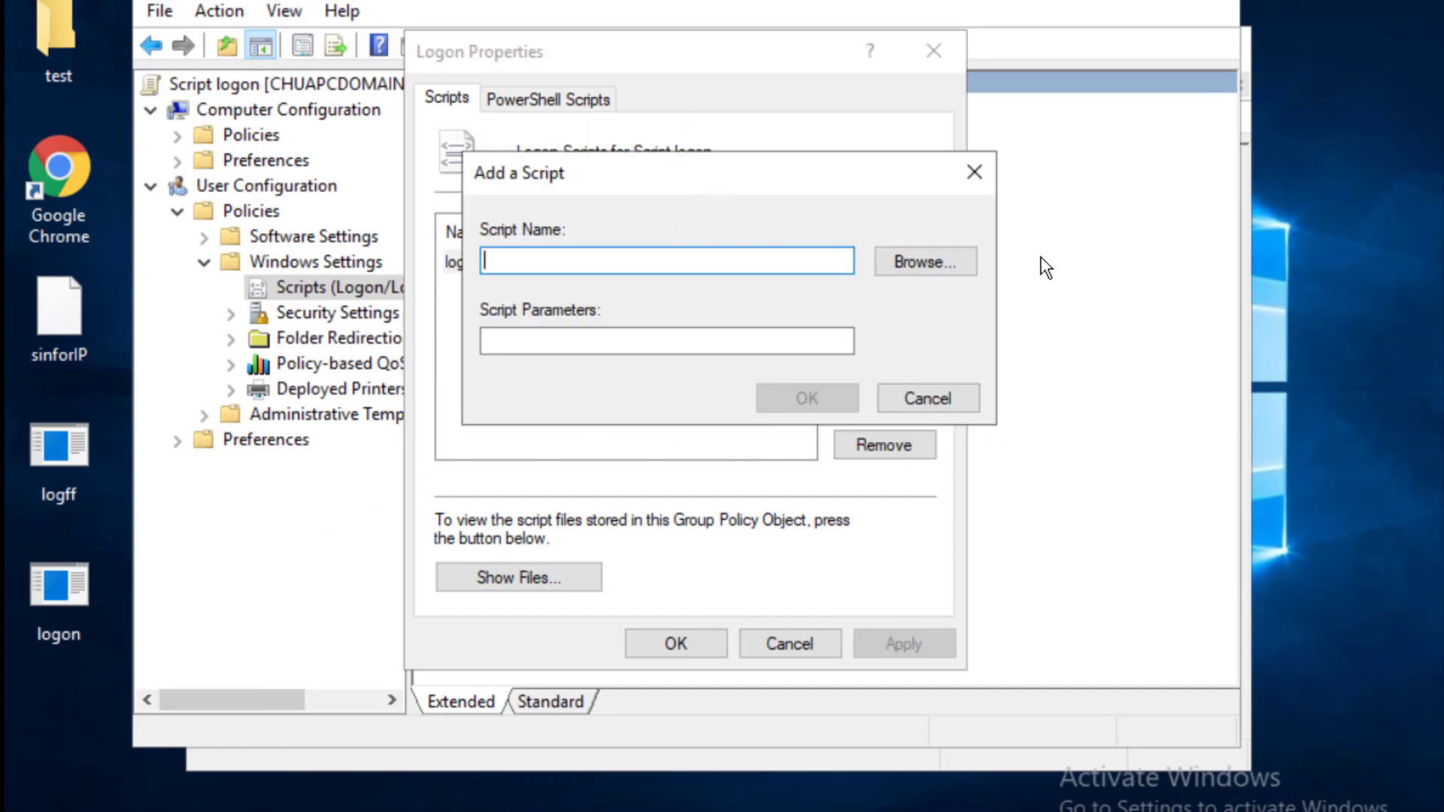
pyautogui.click(959, 261)
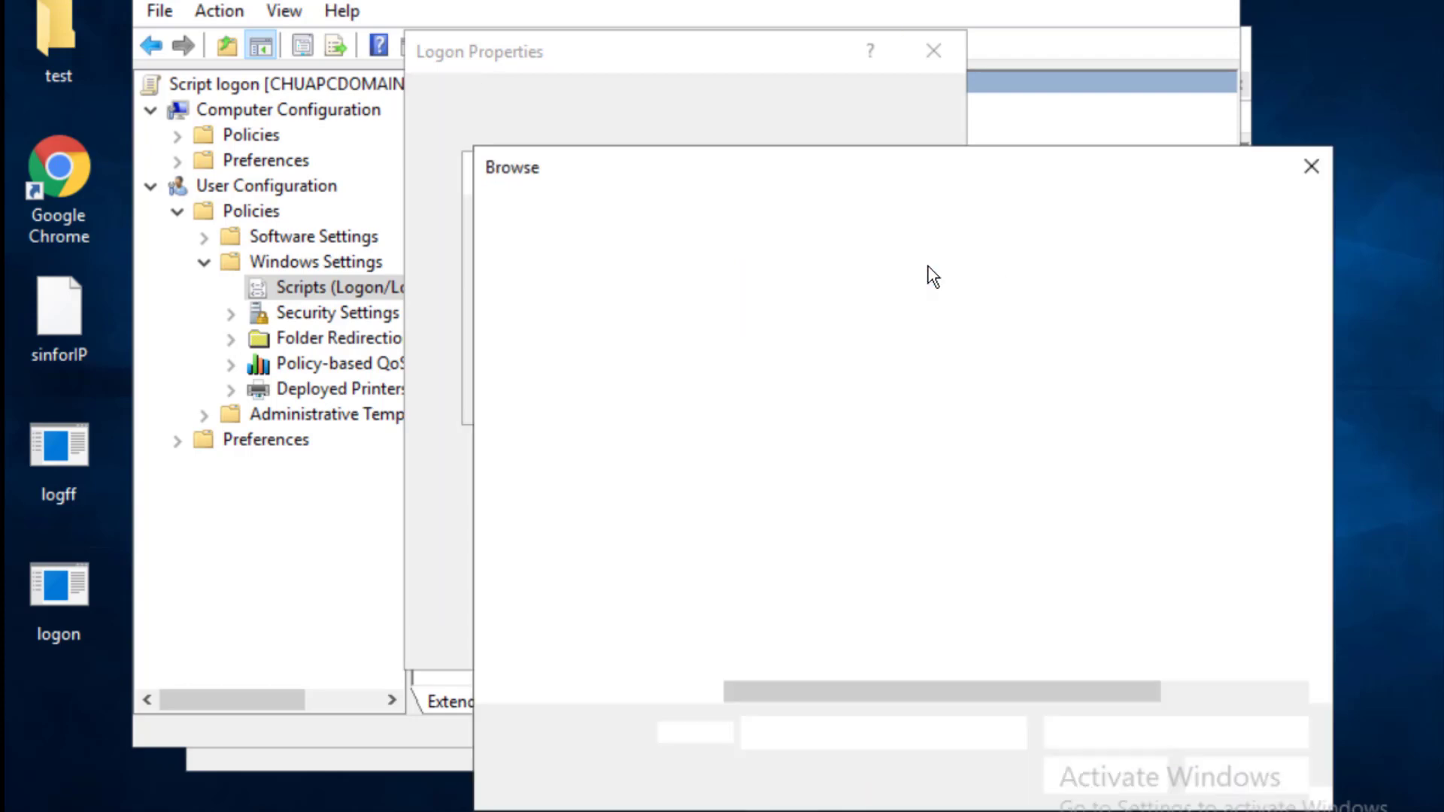
pyautogui.click(781, 341)
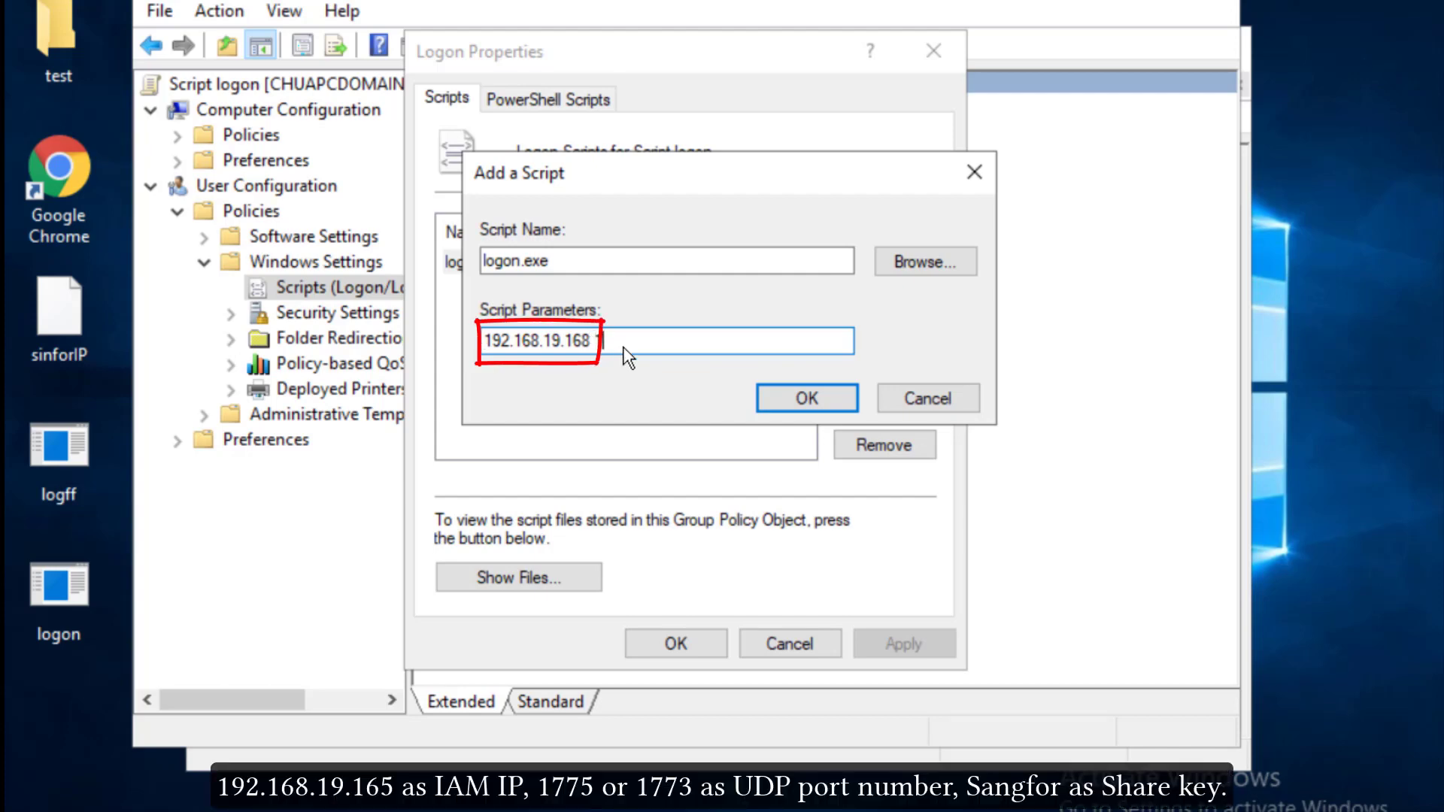
pyautogui.write('773')
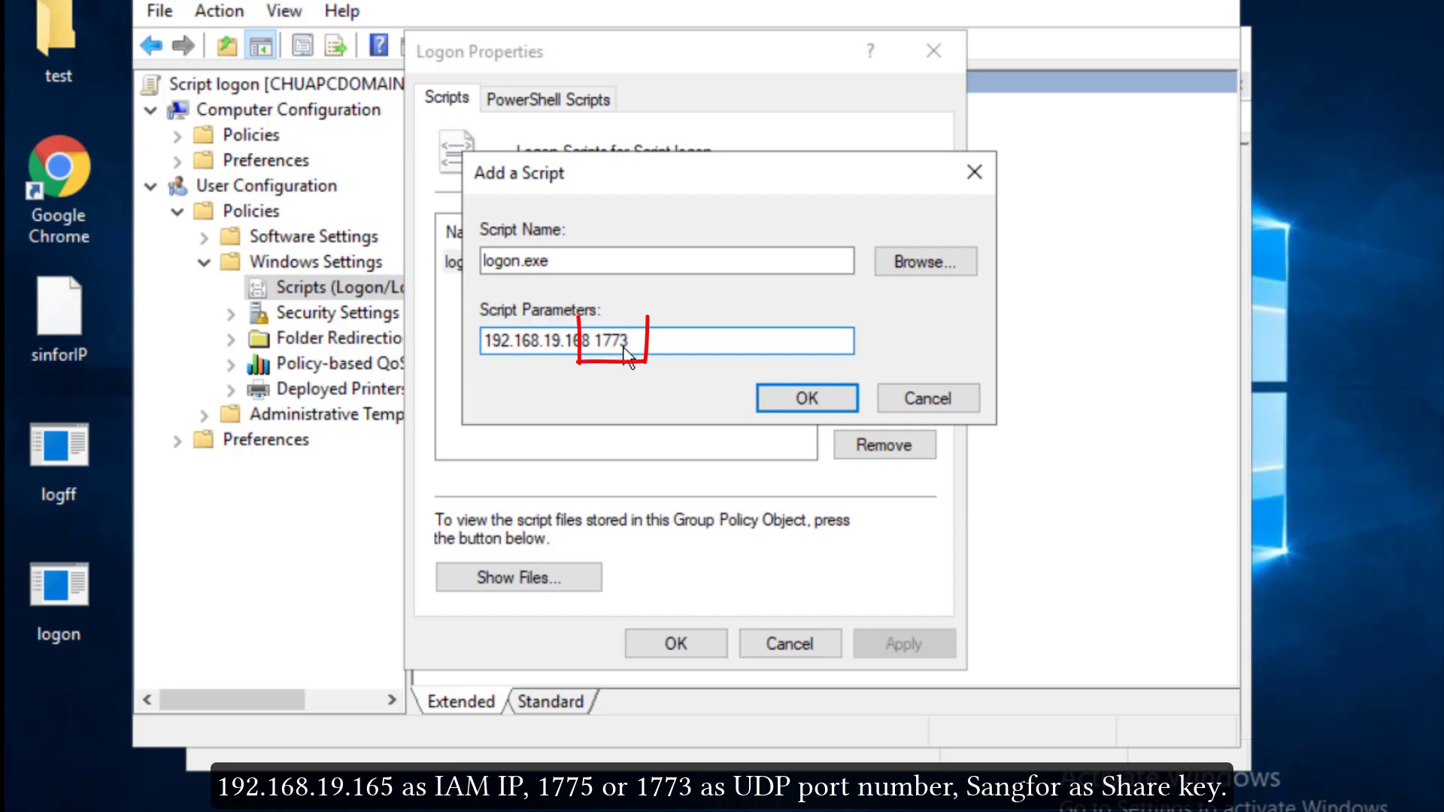
pyautogui.press('BackSpace')
pyautogui.write('5')
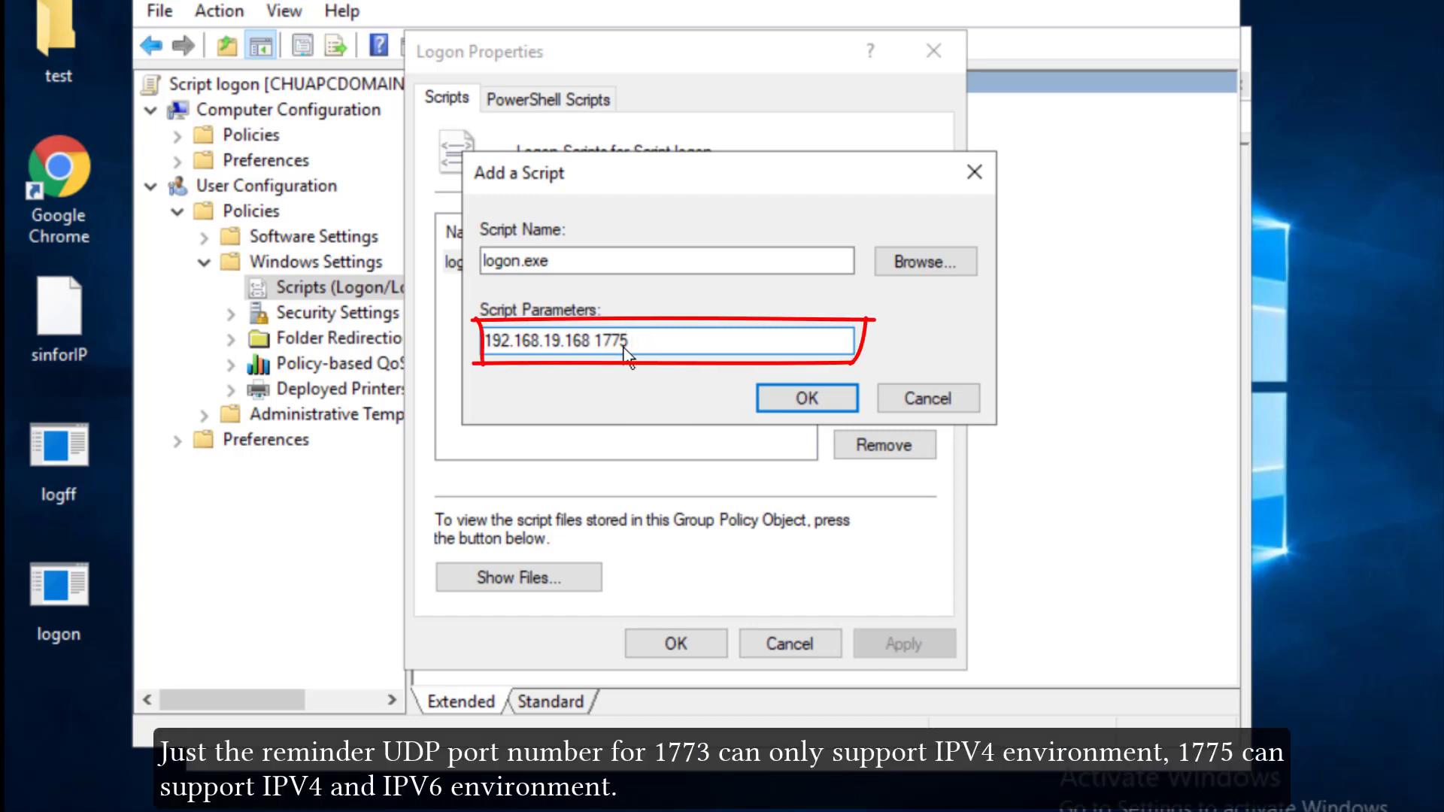
pyautogui.write('Sangfor')
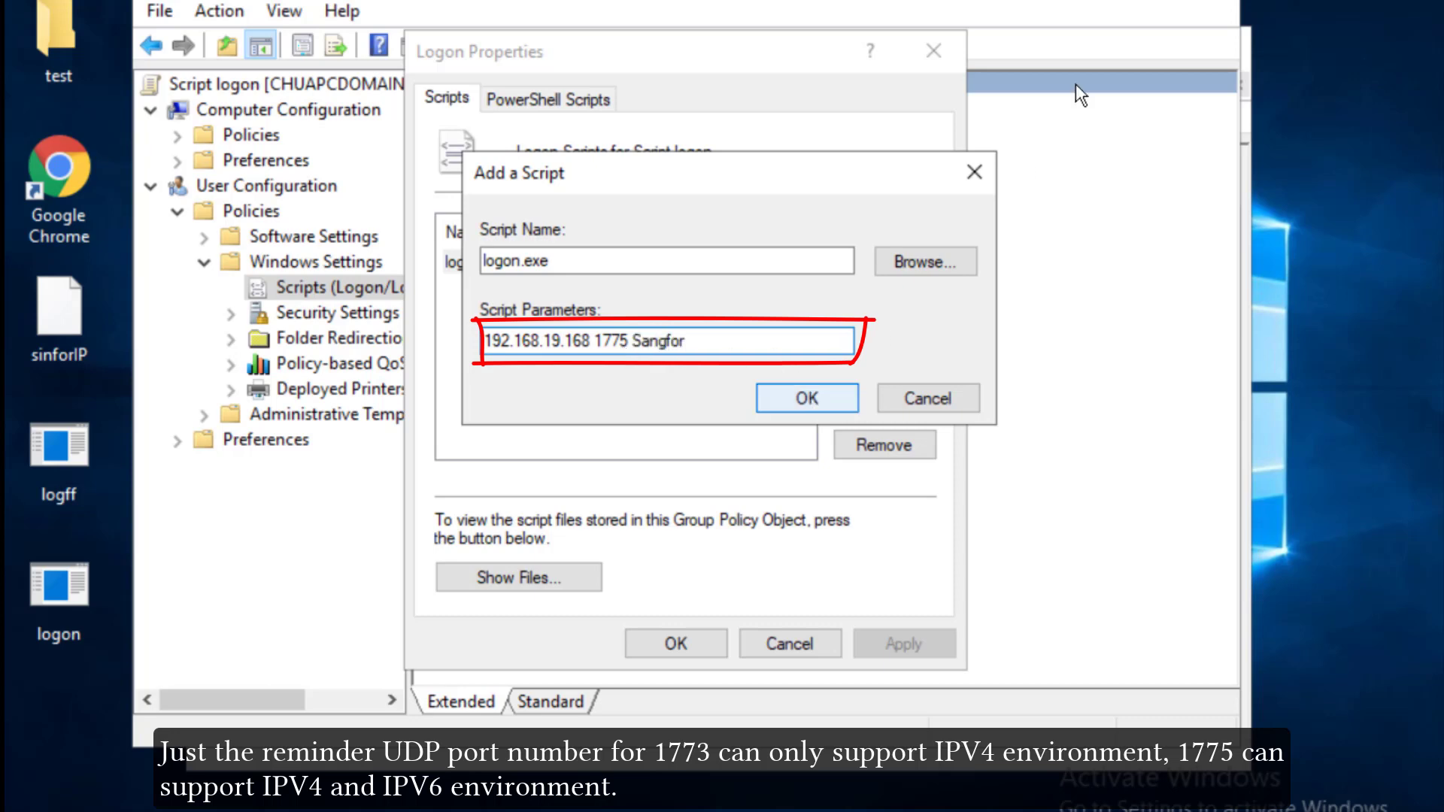
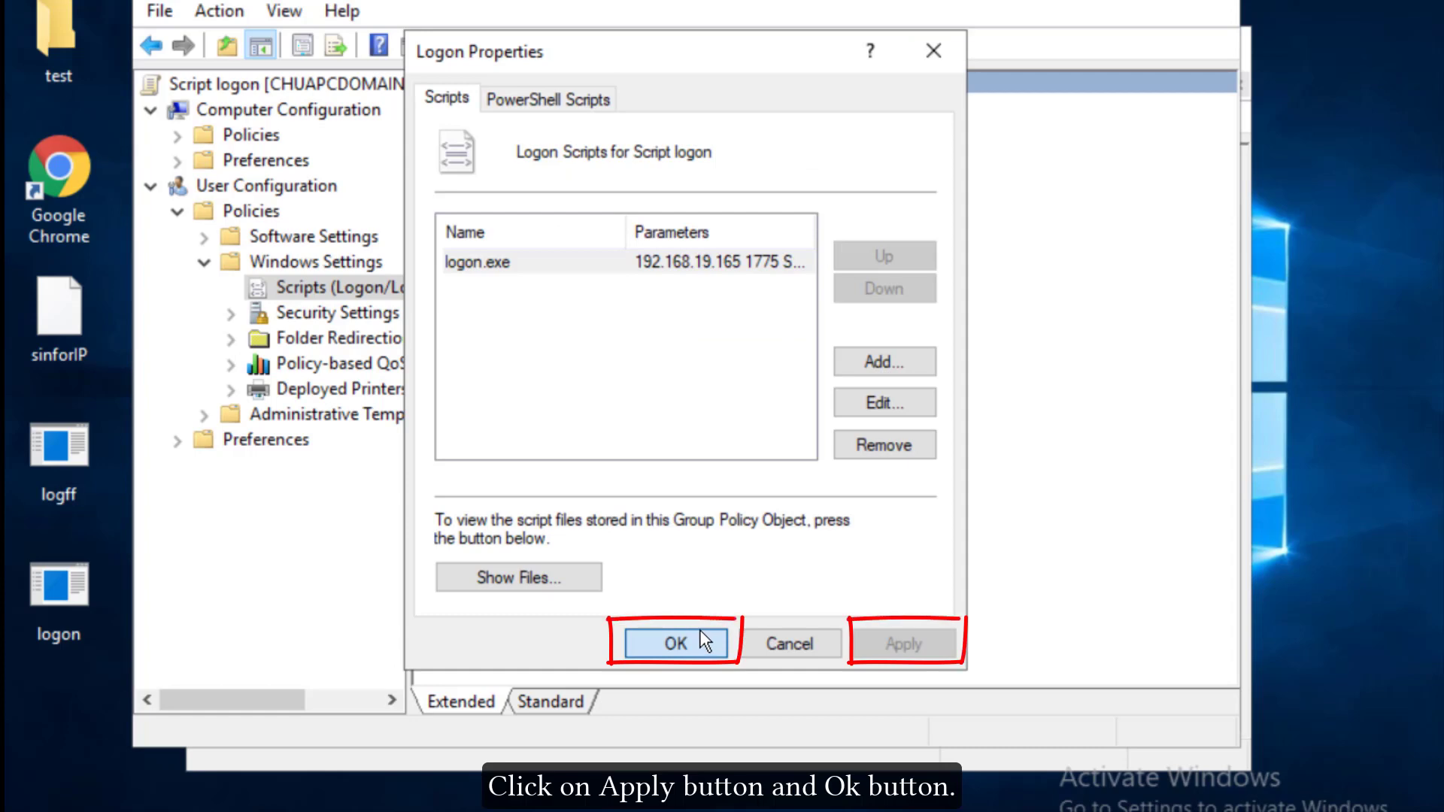
# Step: Save logon.exe as the Script logon policy's logon script and close its properties
pyautogui.click(701, 627)
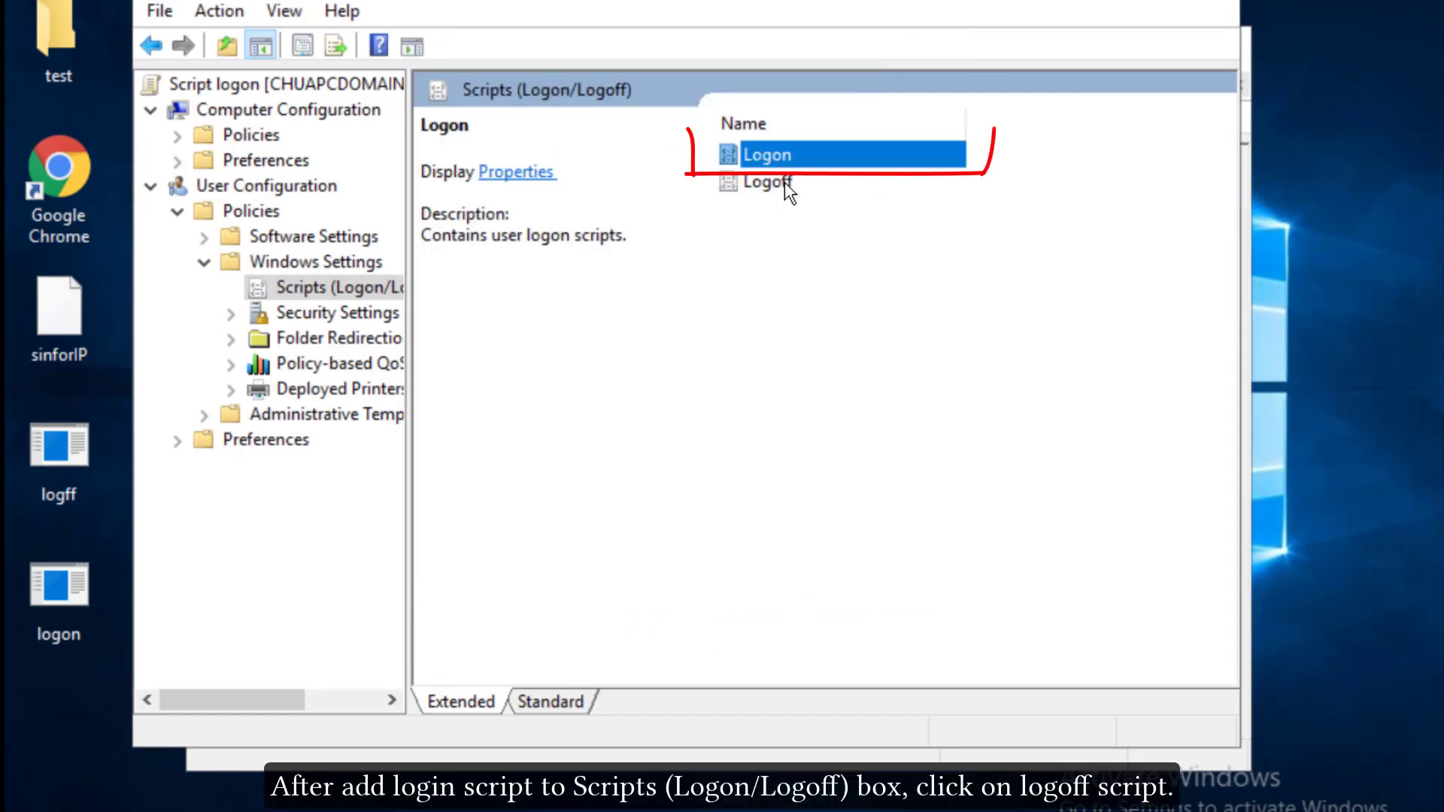
# Step: Open the Logoff script properties and confirm logff is in the policy's Scripts\Logoff folder
pyautogui.click(784, 182)
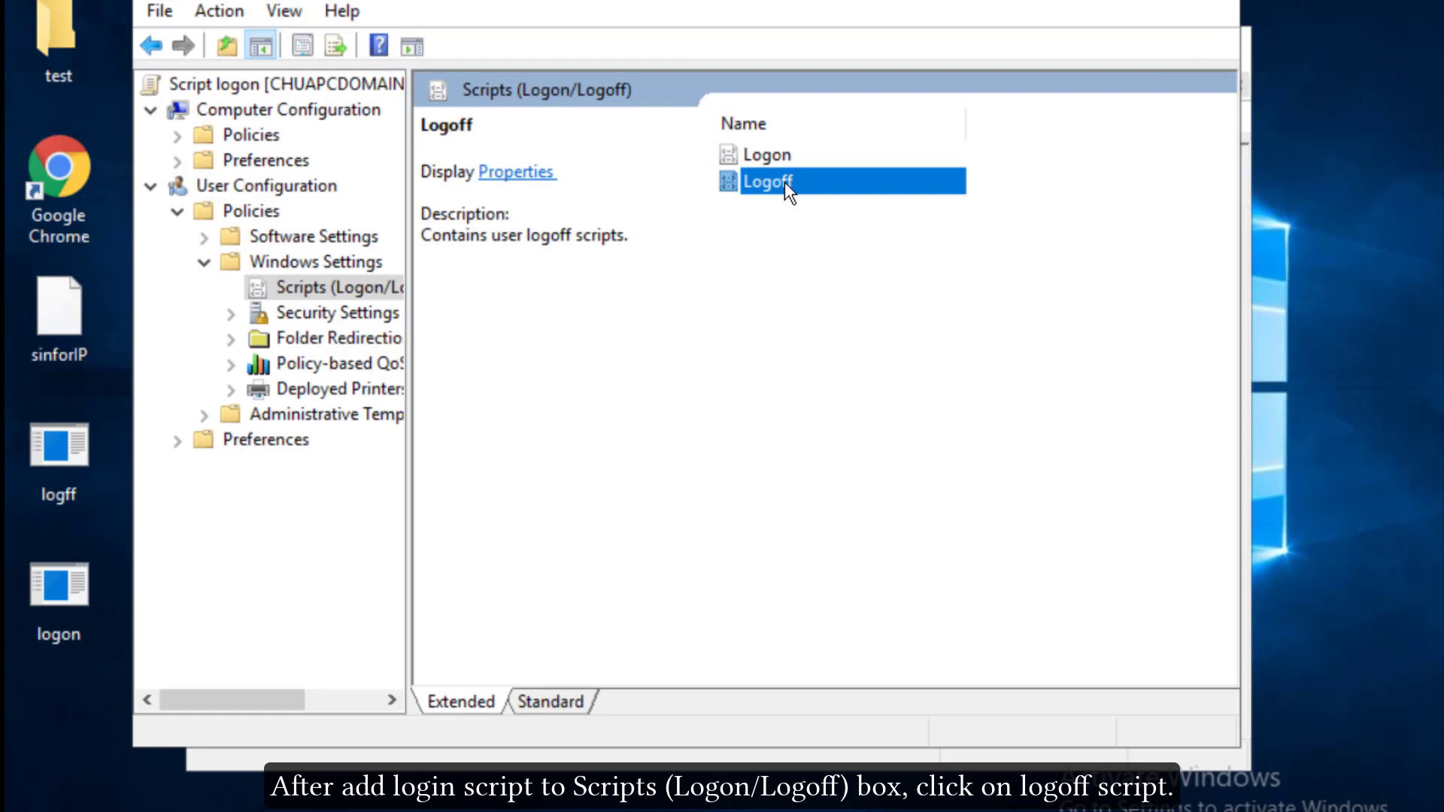
pyautogui.doubleClick(784, 182)
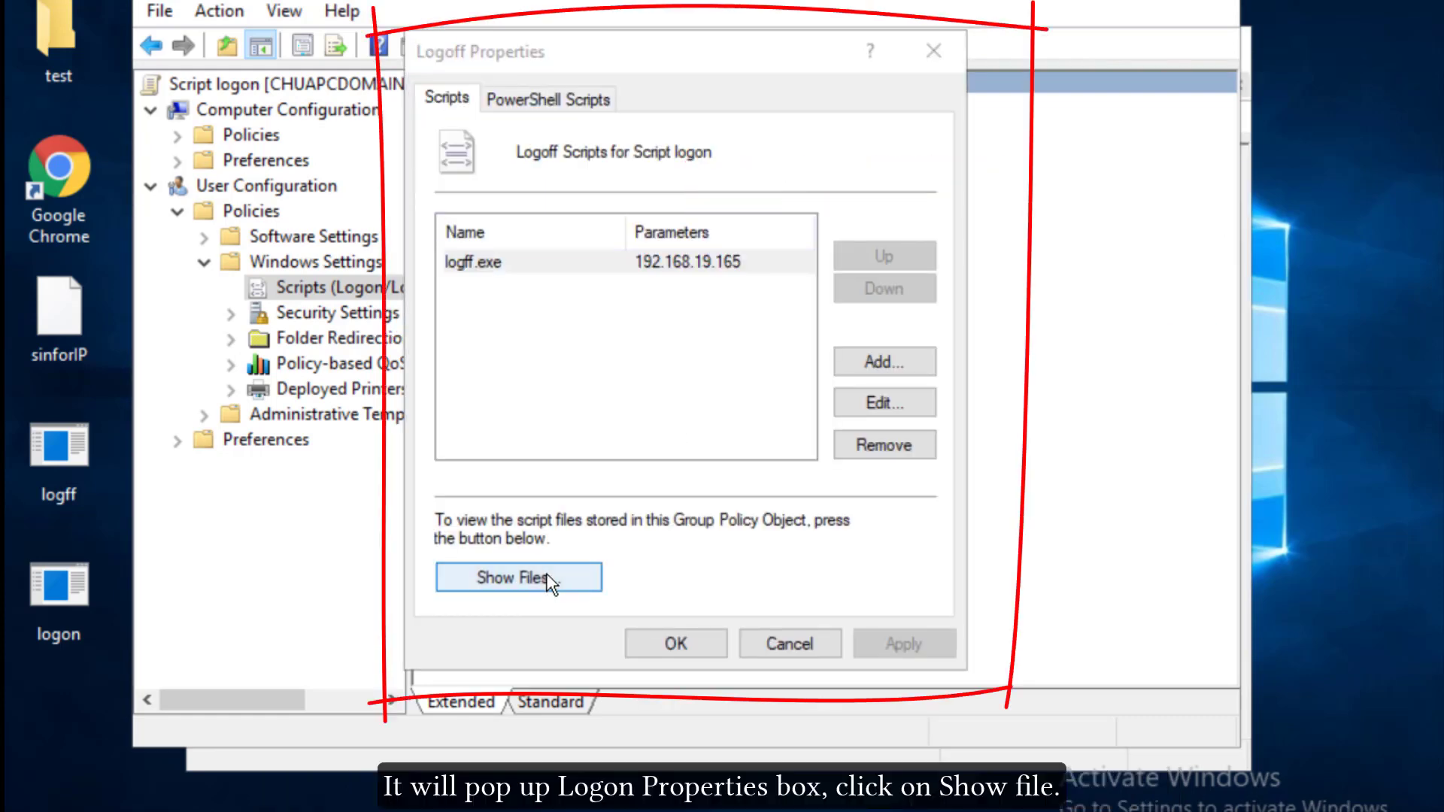
pyautogui.click(546, 577)
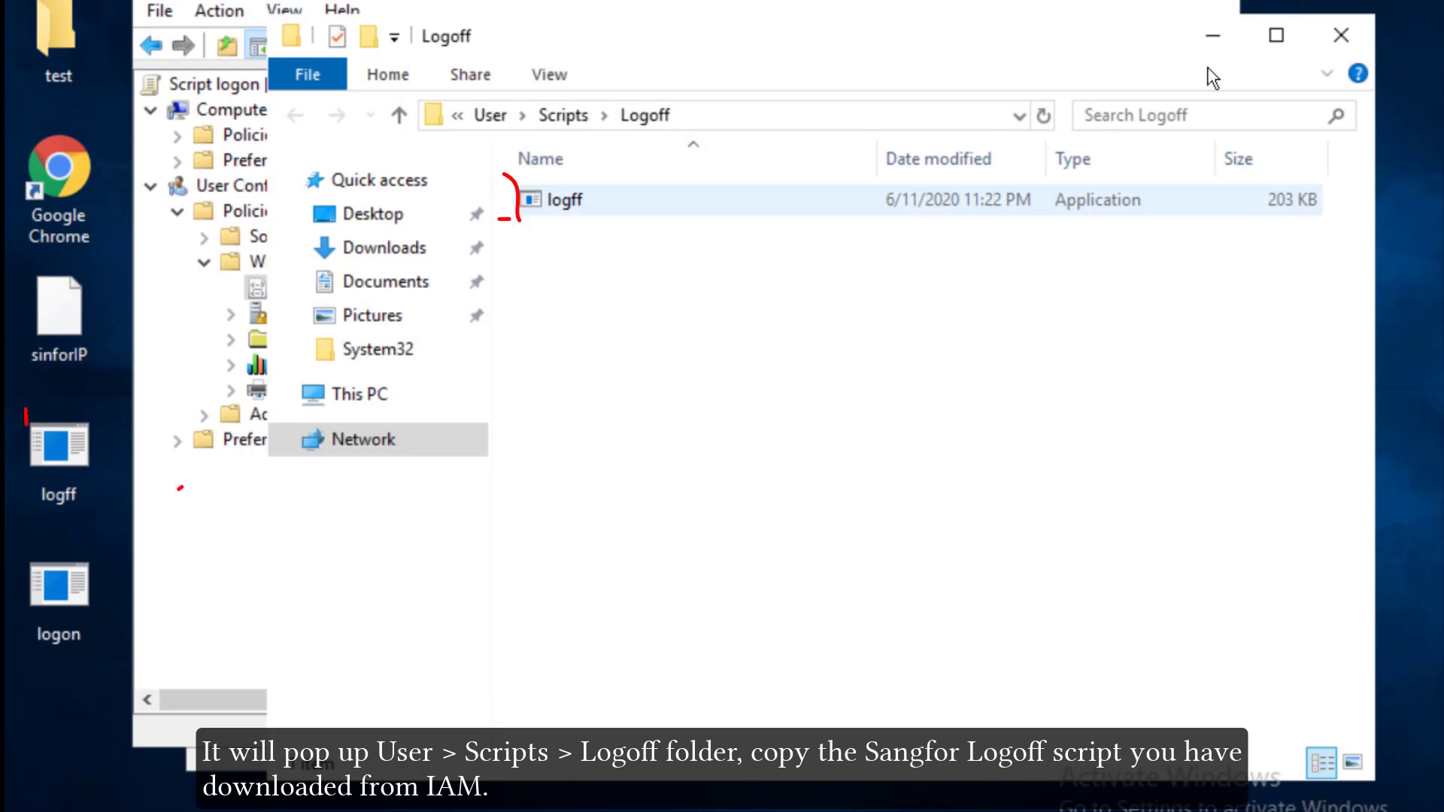
# Step: Add logff.exe as the logoff script with parameter 192.168.19.165 and apply it
pyautogui.click(1342, 35)
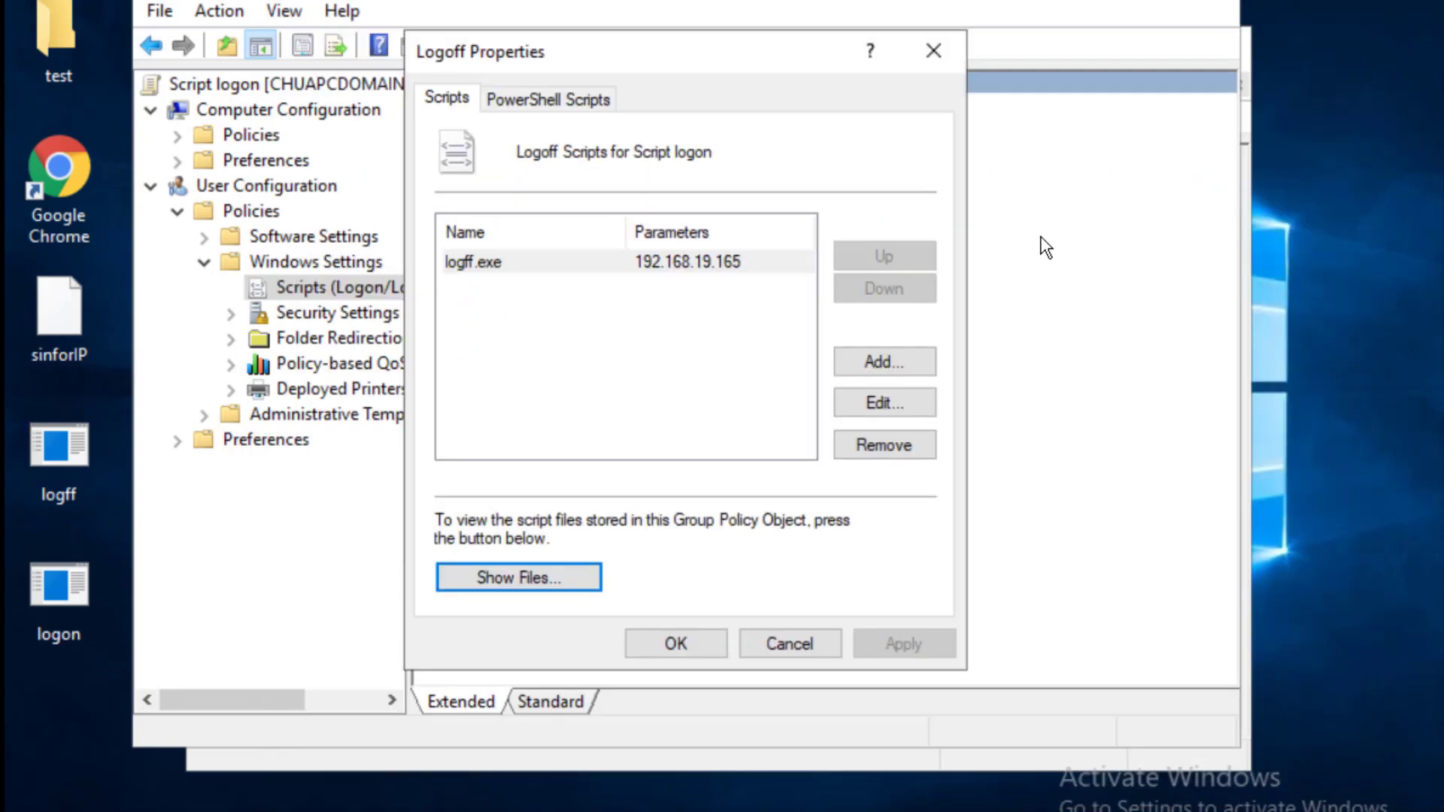
pyautogui.click(887, 367)
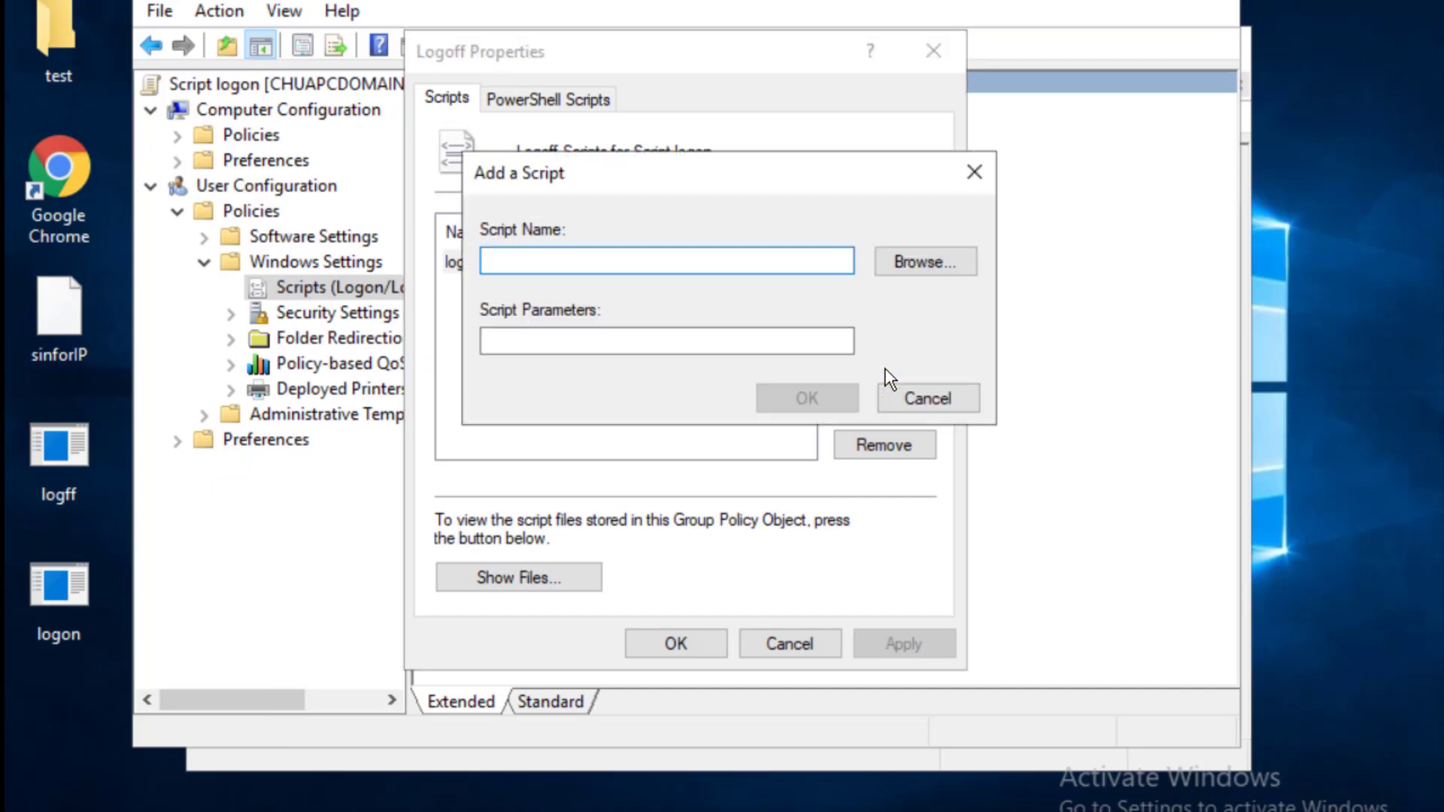
pyautogui.click(916, 260)
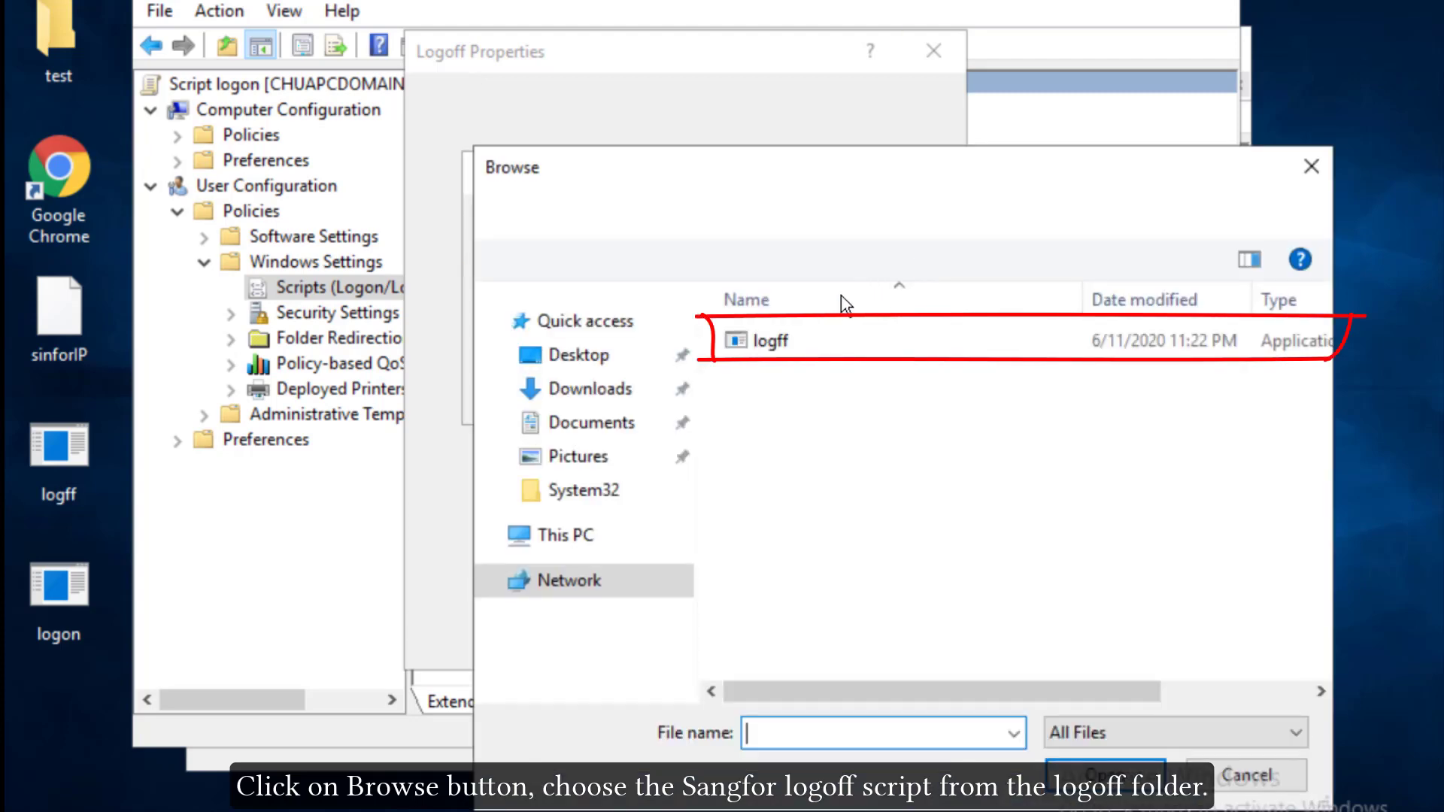
pyautogui.doubleClick(780, 340)
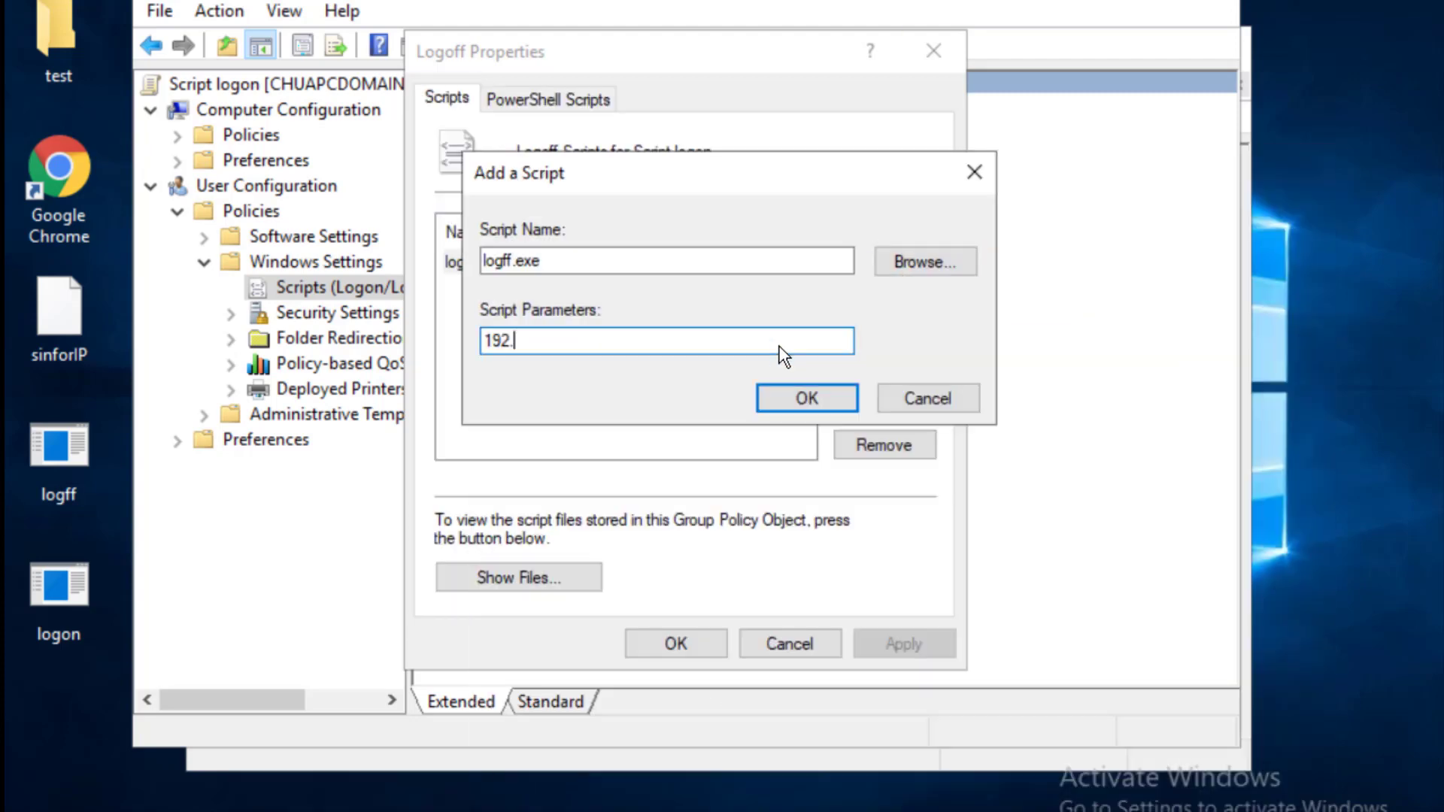
pyautogui.write('.168.16.165')
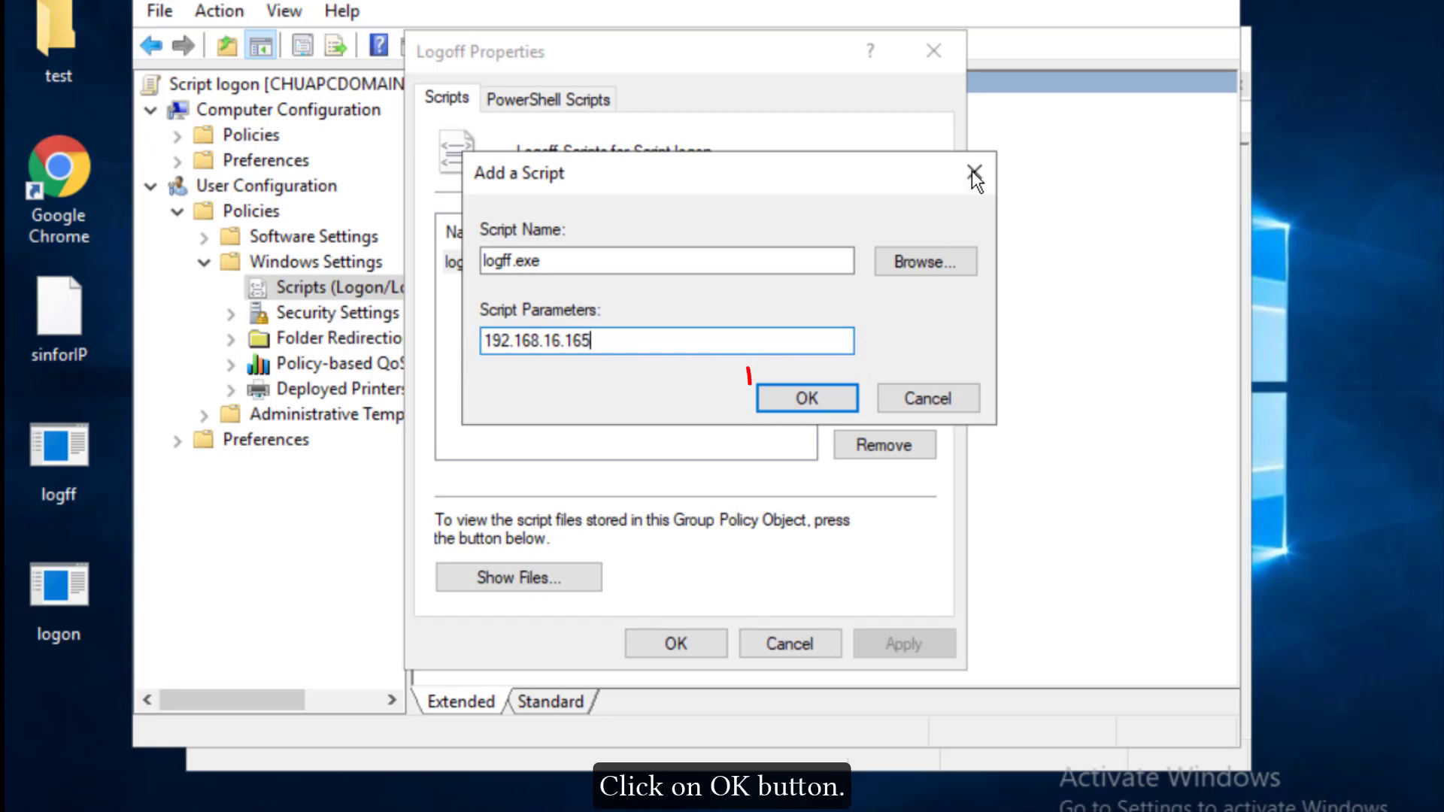
pyautogui.click(807, 398)
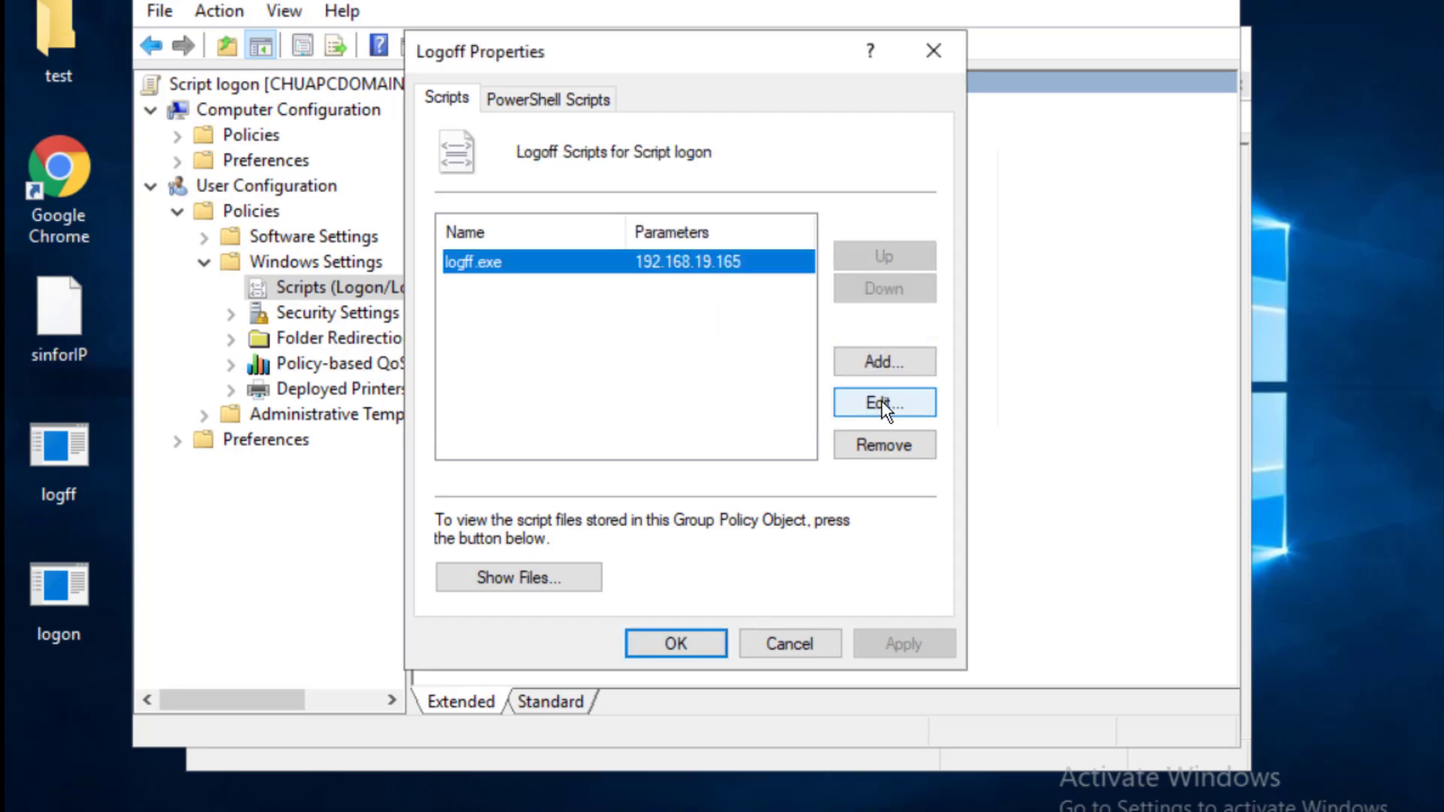
pyautogui.click(705, 645)
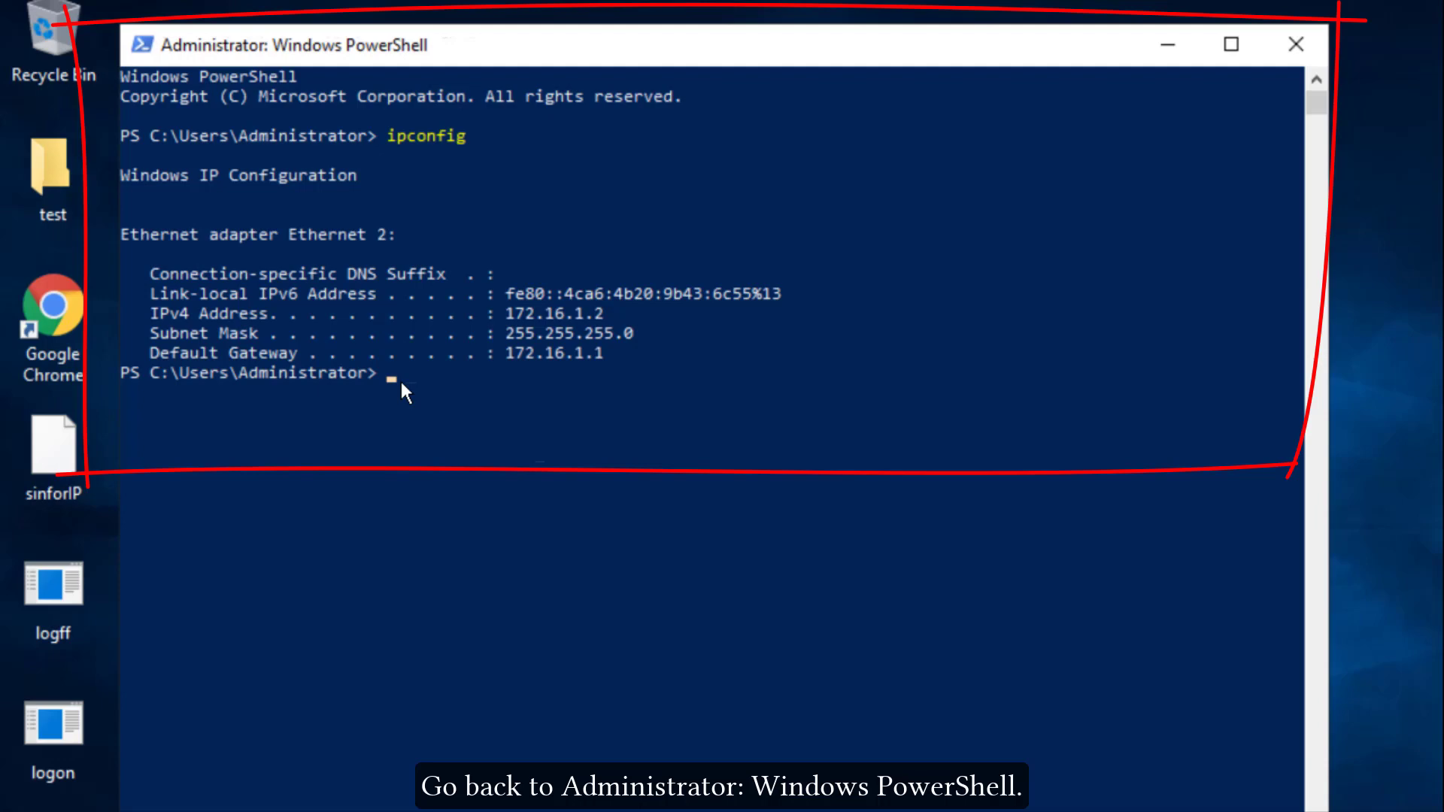
# Step: Force-refresh group policy with gpupdate /force until computer and user updates complete
pyautogui.write('gpupdate /force')
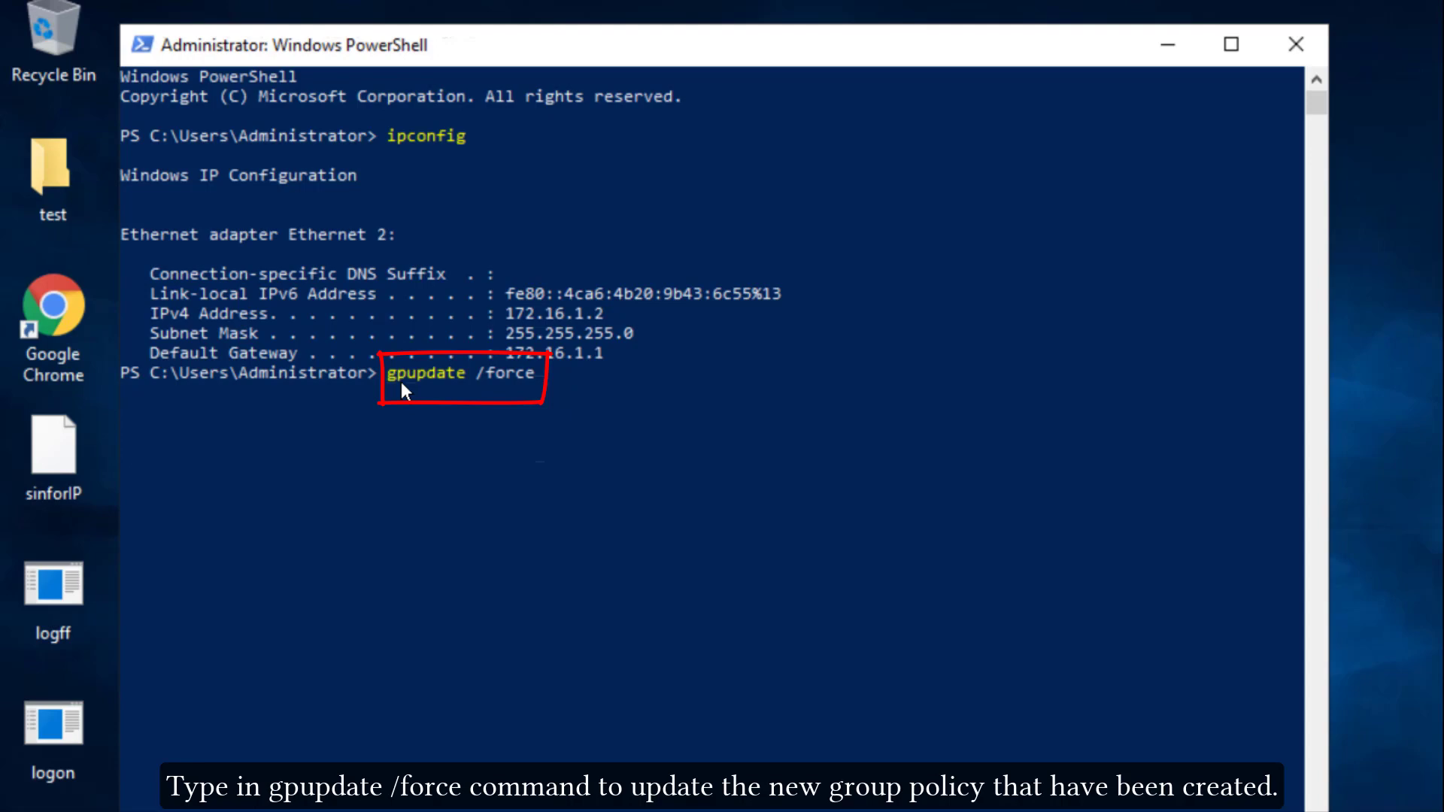
pyautogui.press('Return')
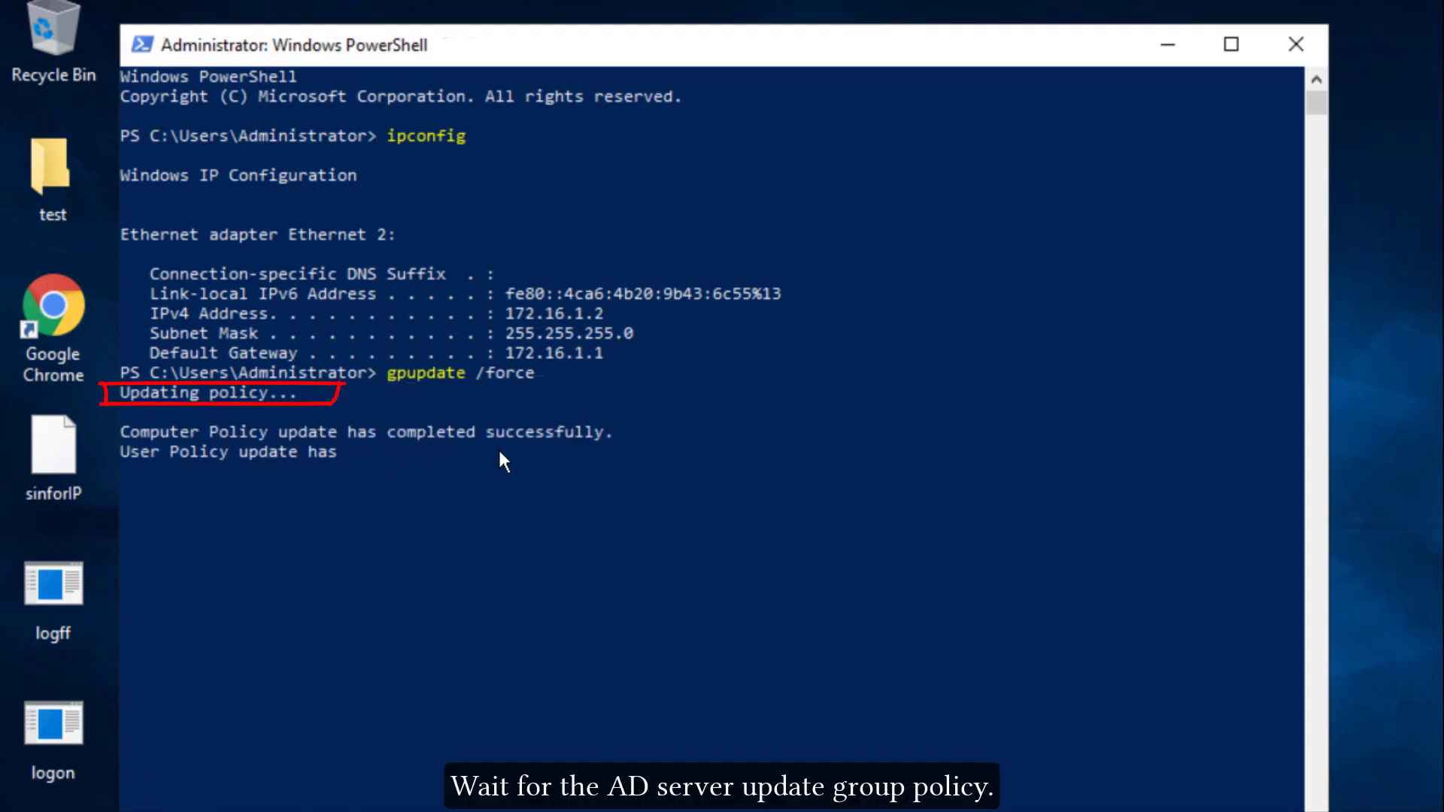
pyautogui.press('Return')
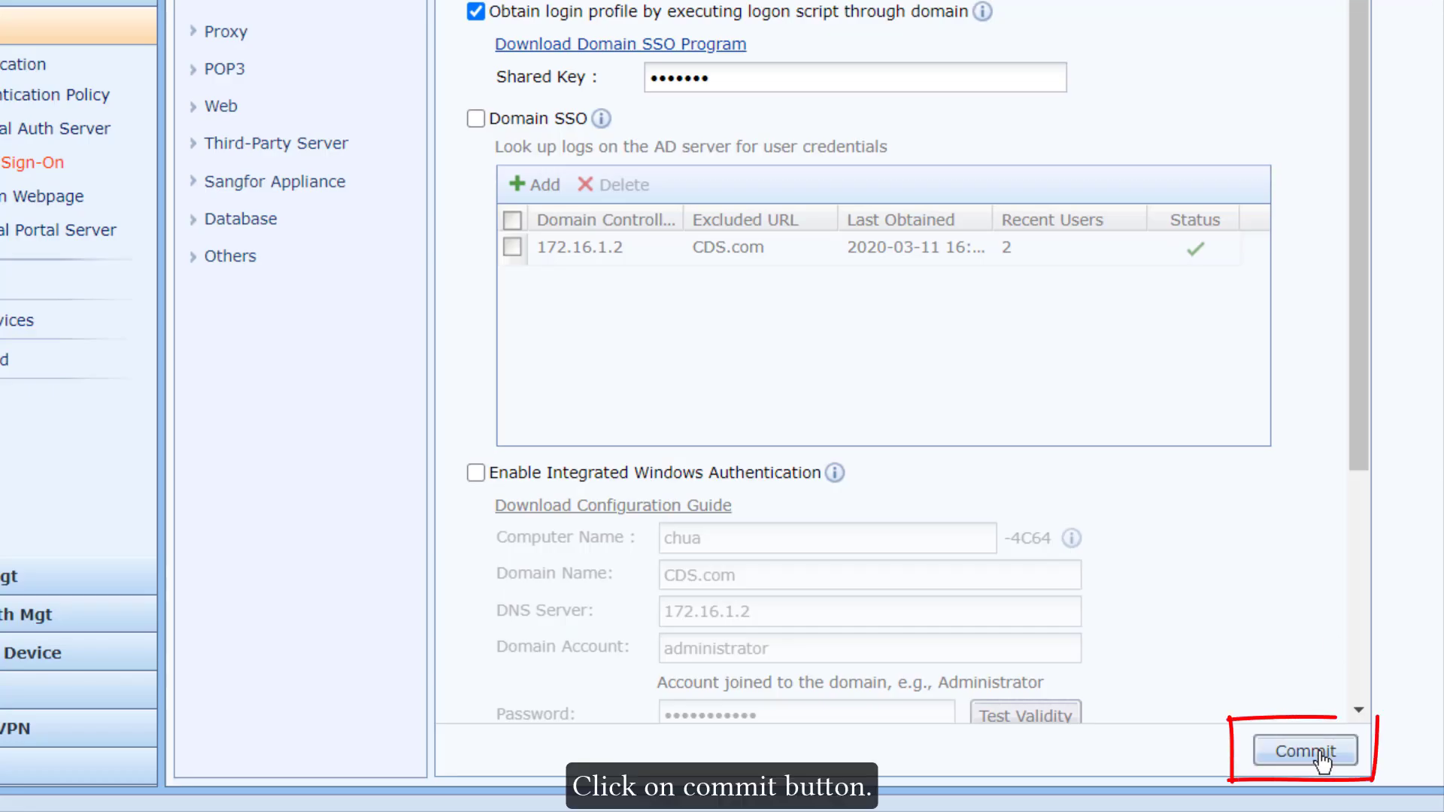
# Step: Commit the MS AD Domain single sign-on settings in Sangfor IAM
pyautogui.click(1320, 753)
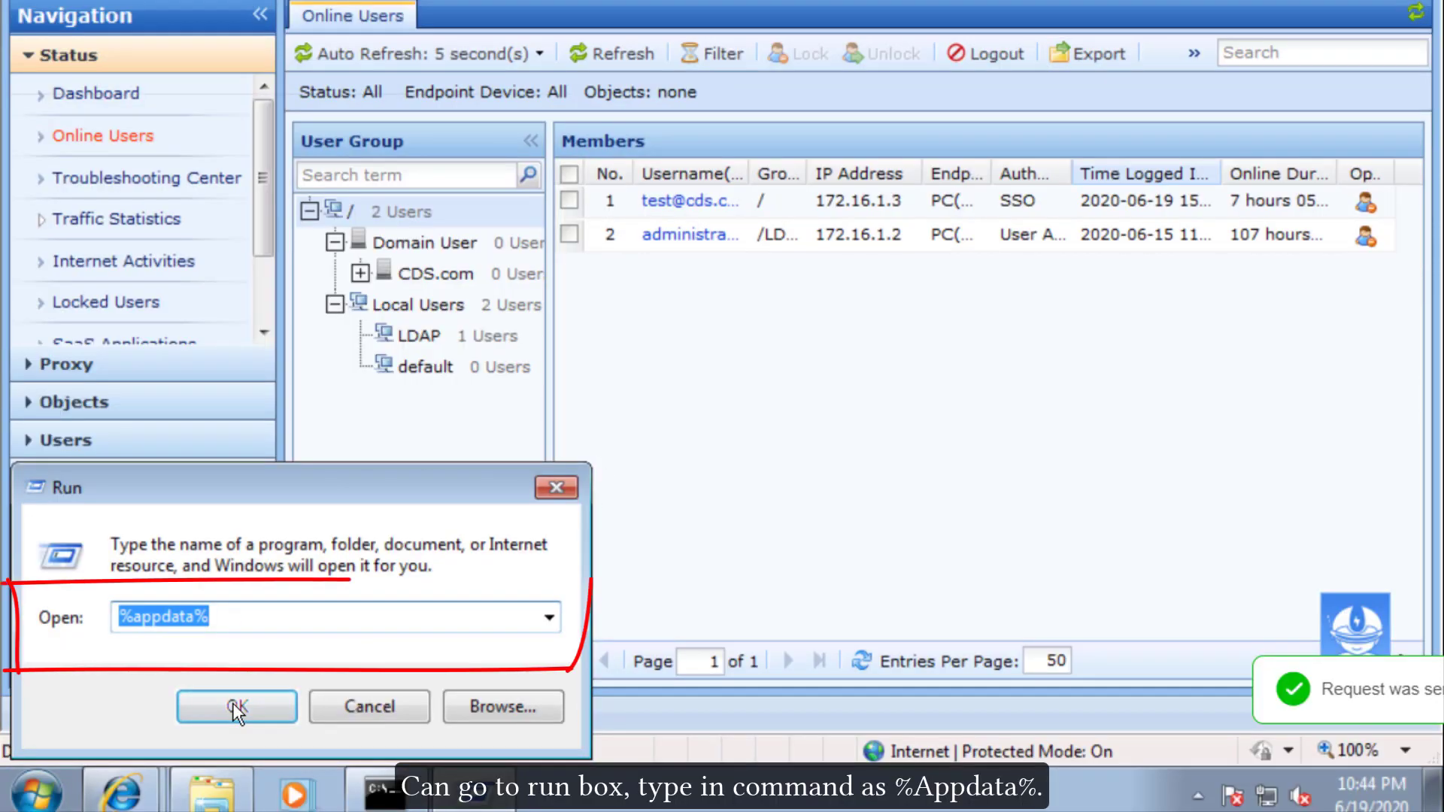
# Step: Open the Roaming .logon folder and select the login file among login, loginB and loginopt
pyautogui.click(238, 707)
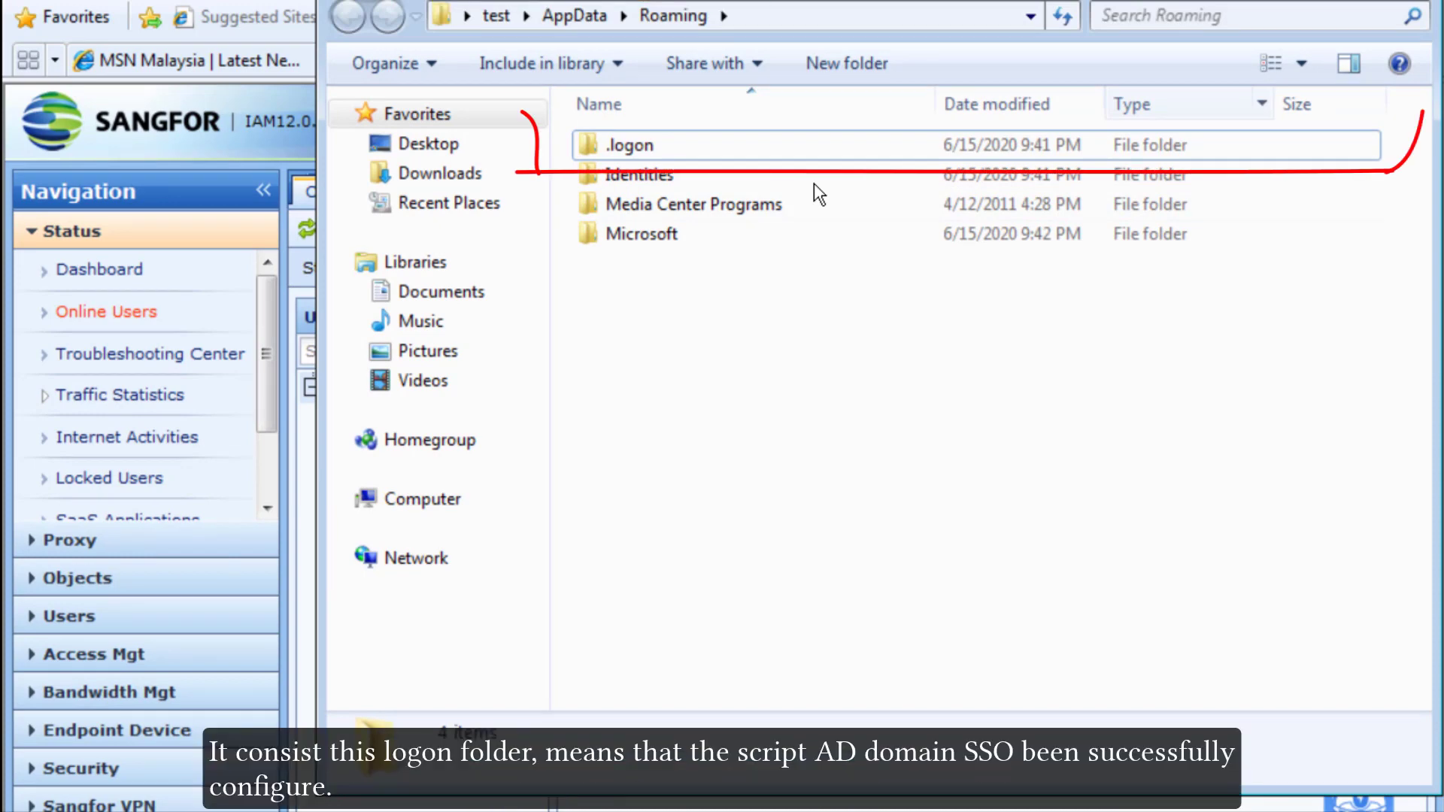
pyautogui.doubleClick(701, 143)
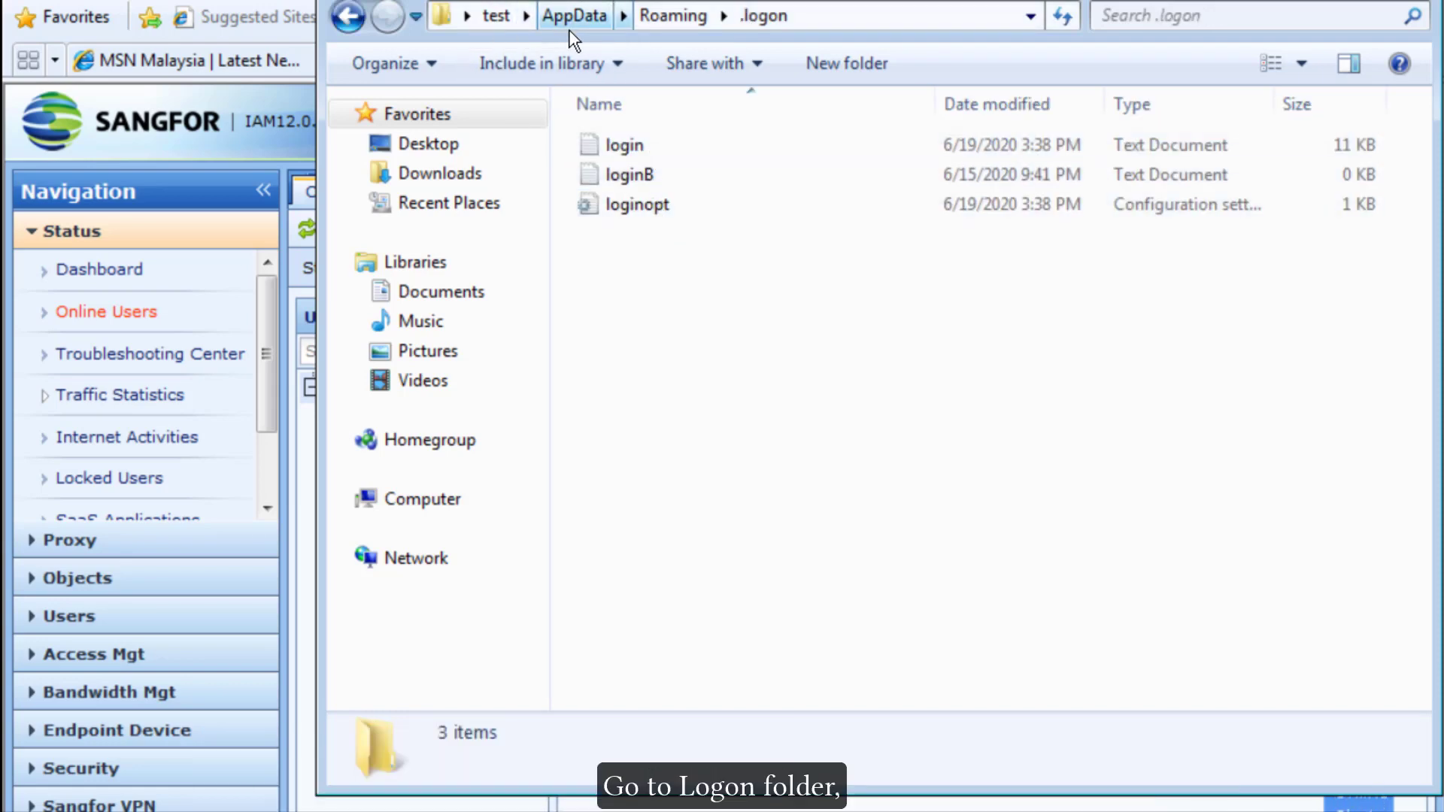
pyautogui.click(630, 153)
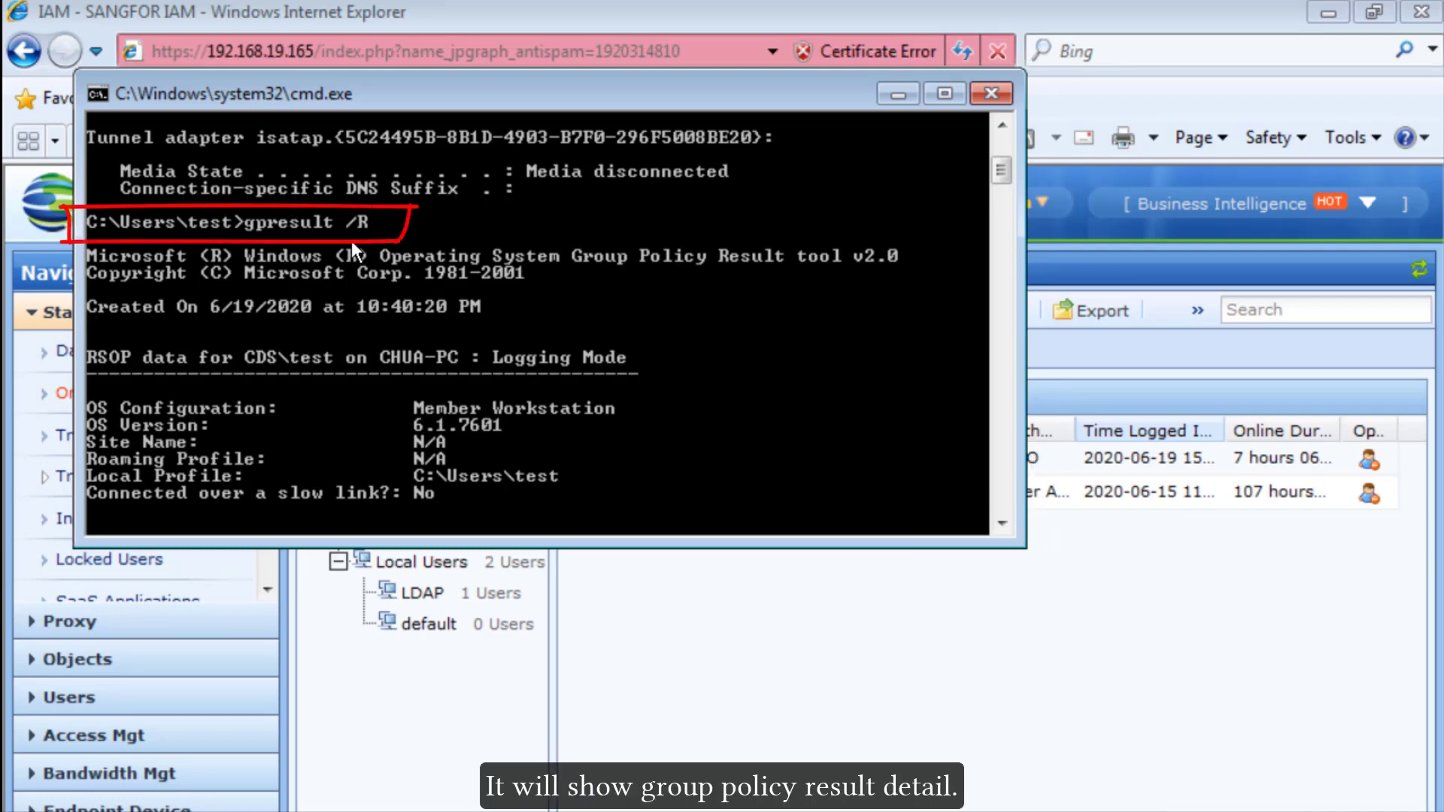
# Step: Scroll the gpresult /R output to find Script logon under Applied Group Policy Objects
pyautogui.scroll(-9, 350, 241)
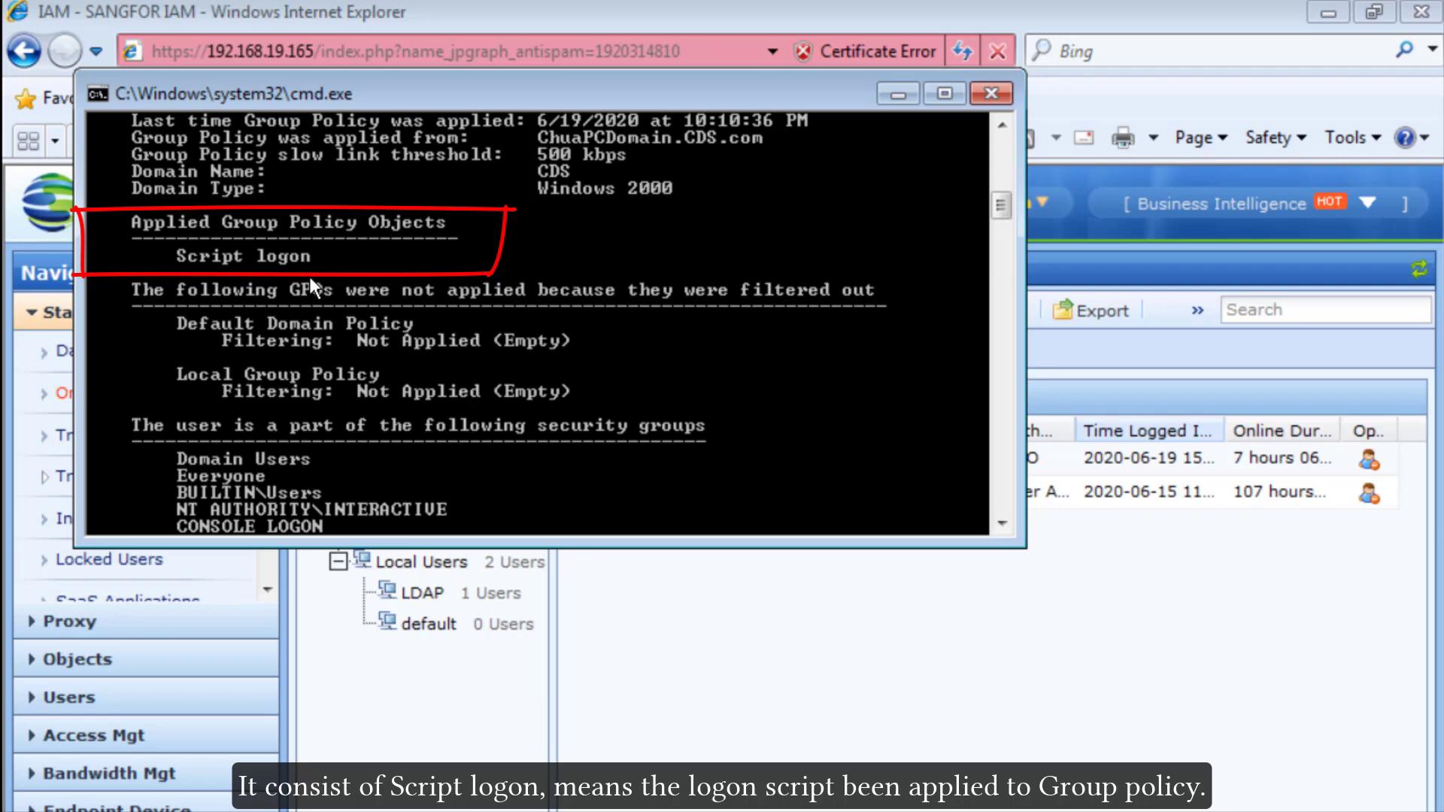
pyautogui.scroll(-1, 309, 277)
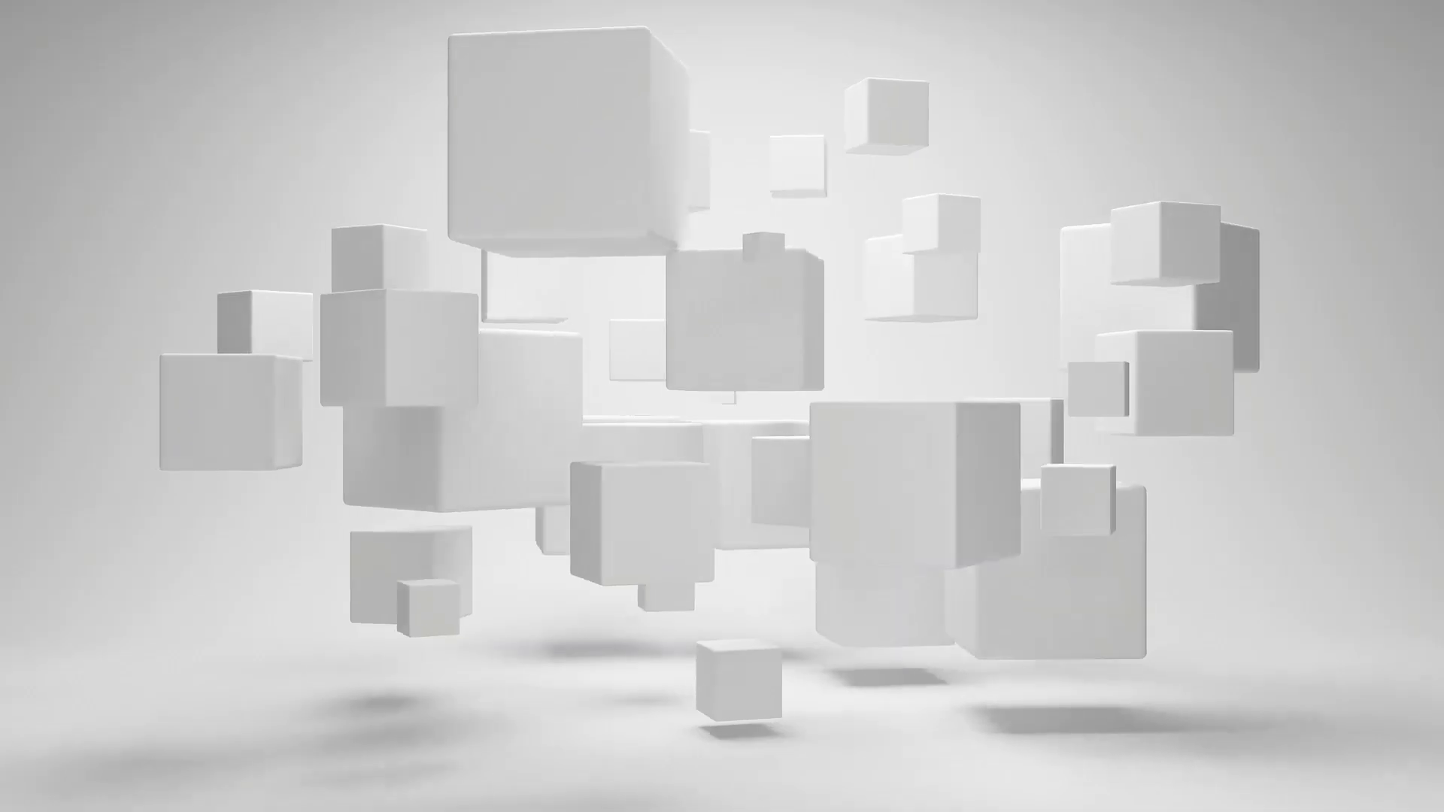